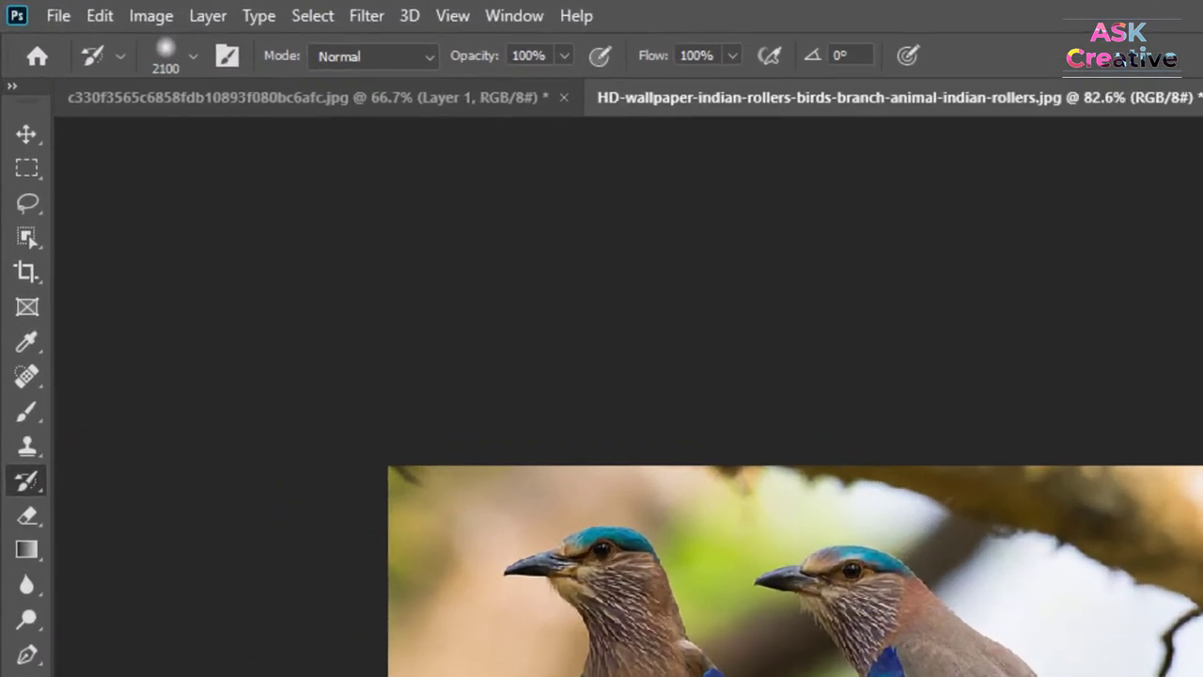
Switch to the Art History Brush and zoom the Indian rollers photo to 133%.
{"action": "right_click", "coordinate": [15, 234]}
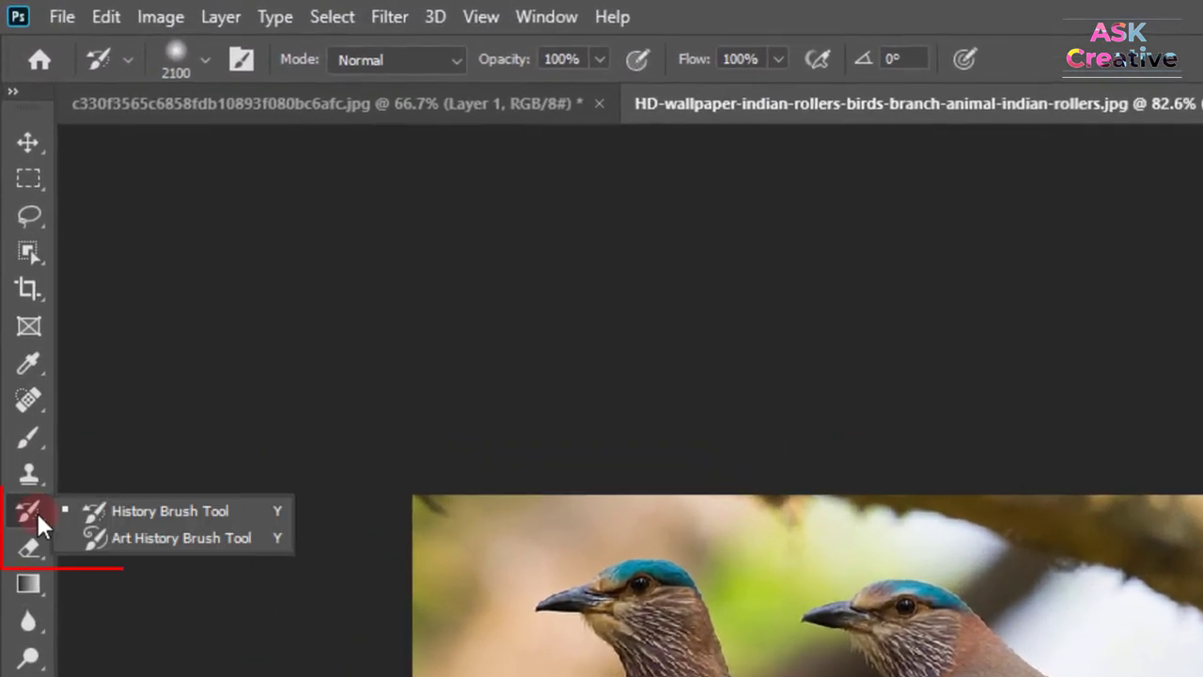
{"action": "left_click", "coordinate": [122, 535]}
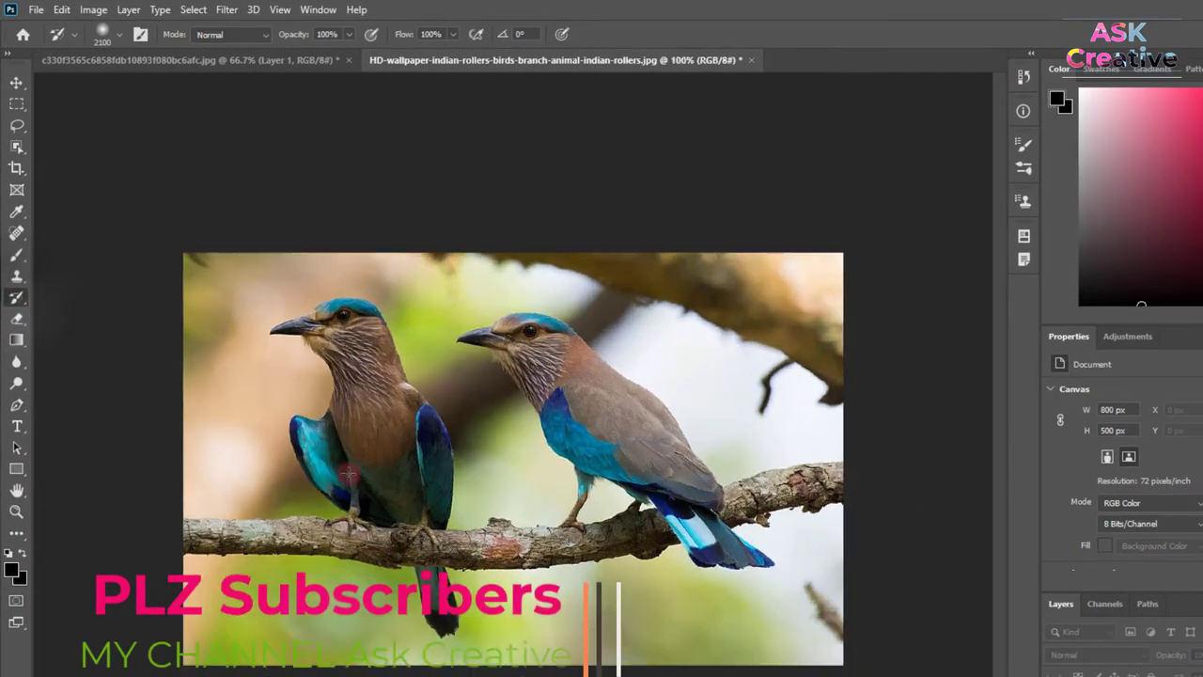
{"action": "scroll", "coordinate": [349, 474], "scroll_direction": "up", "scroll_amount": 1}
{"action": "scroll", "coordinate": [351, 474], "scroll_direction": "up", "scroll_amount": 1}
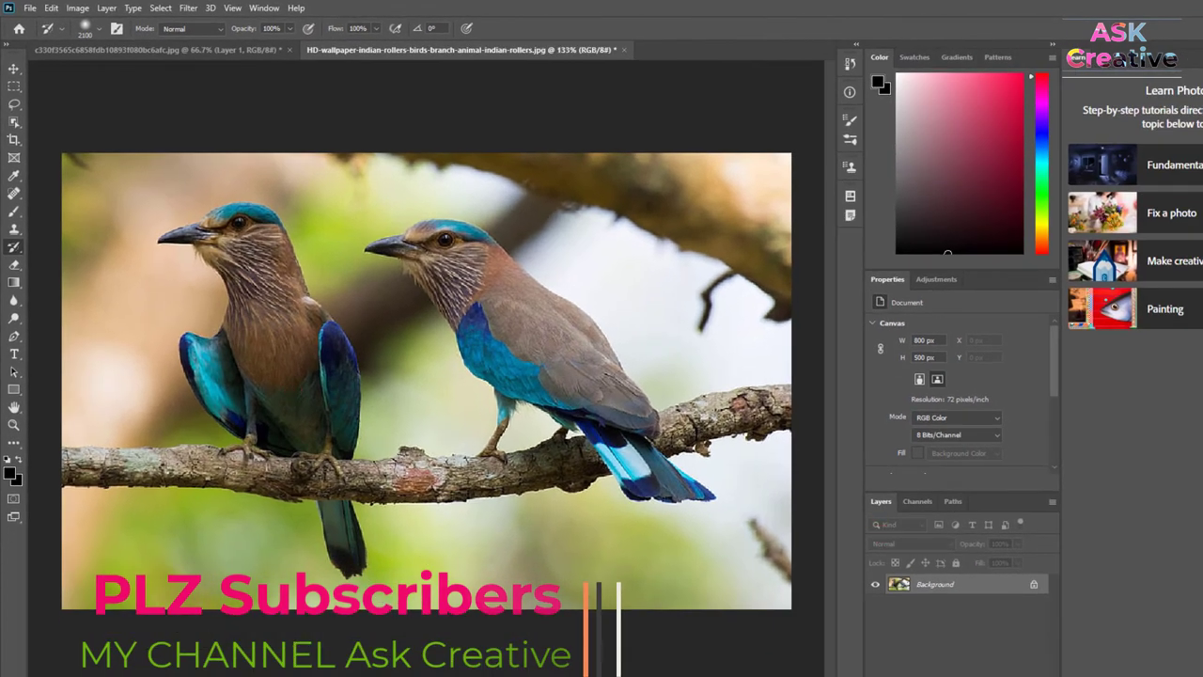
Duplicate the Background layer of the bird photo as Layer 1.
{"action": "left_click", "coordinate": [1005, 667]}
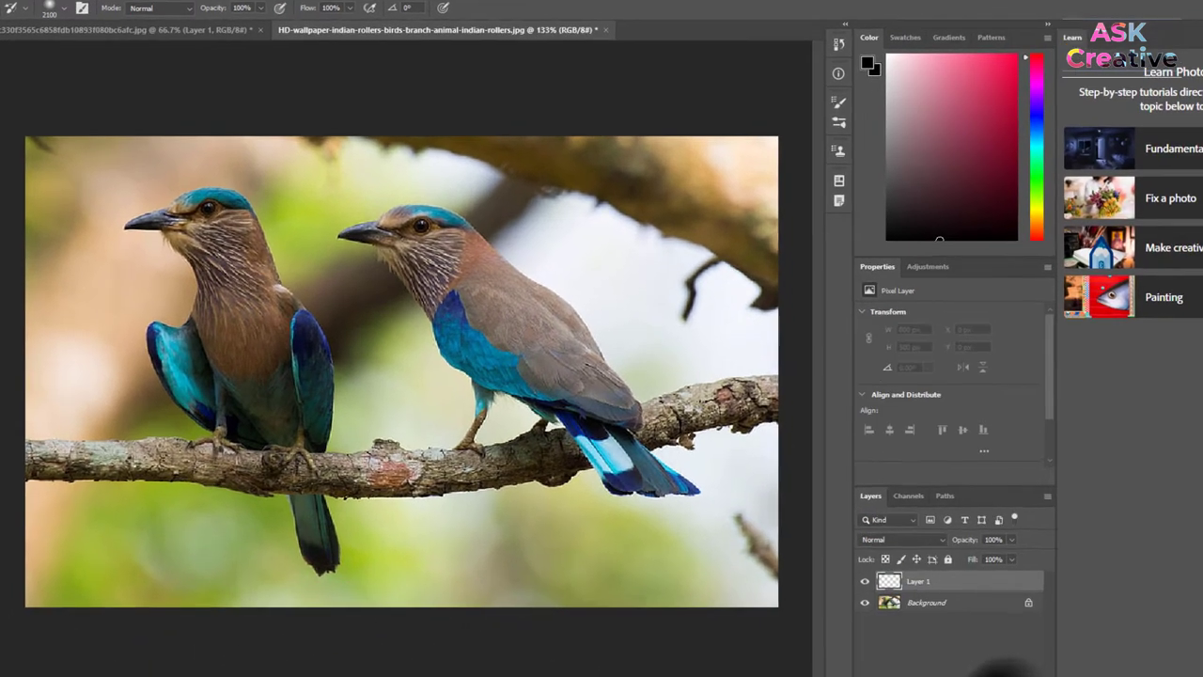
{"action": "key", "text": "ctrl+z"}
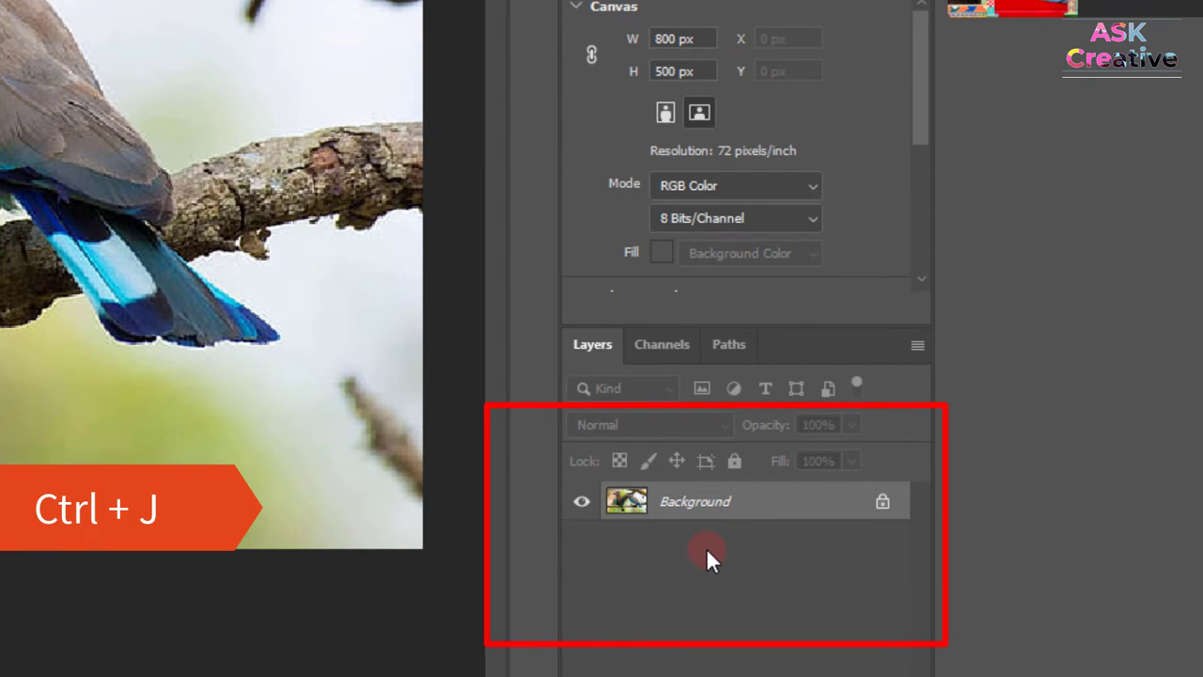
{"action": "key", "text": "ctrl+j"}
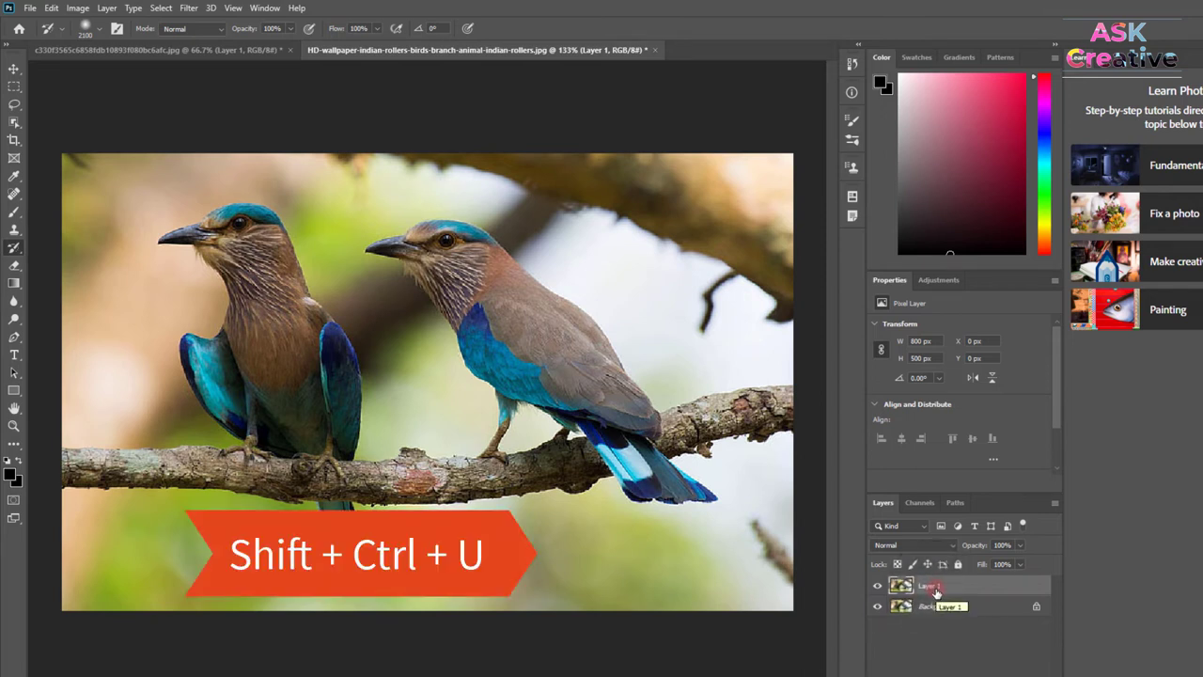
Desaturate Layer 1 to grayscale with Image > Adjustments > Desaturate.
{"action": "key", "text": "shift+ctrl+u"}
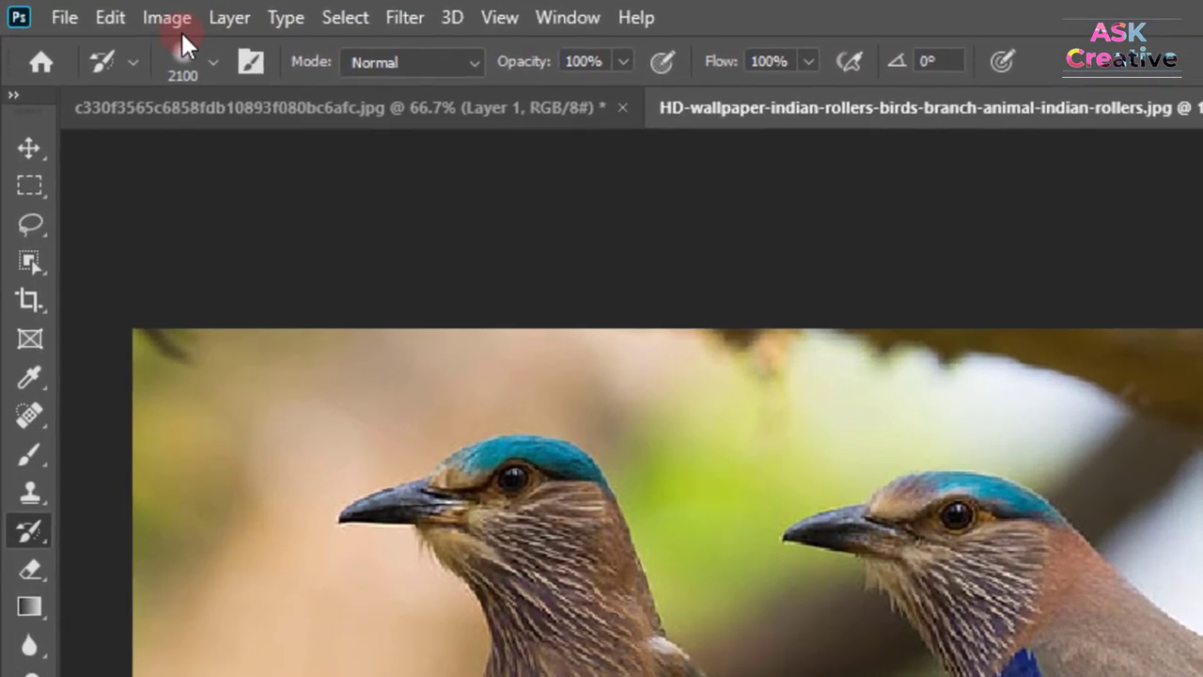
{"action": "left_click", "coordinate": [178, 24]}
{"action": "mouse_move", "coordinate": [181, 79]}
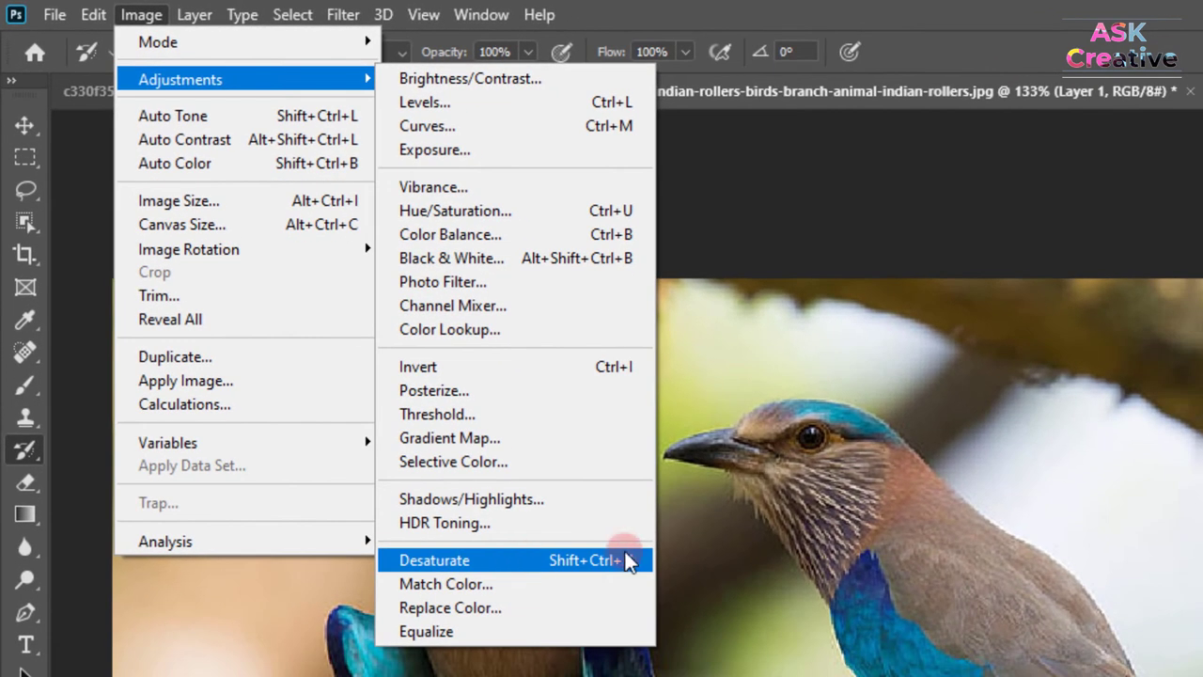
{"action": "left_click", "coordinate": [481, 566]}
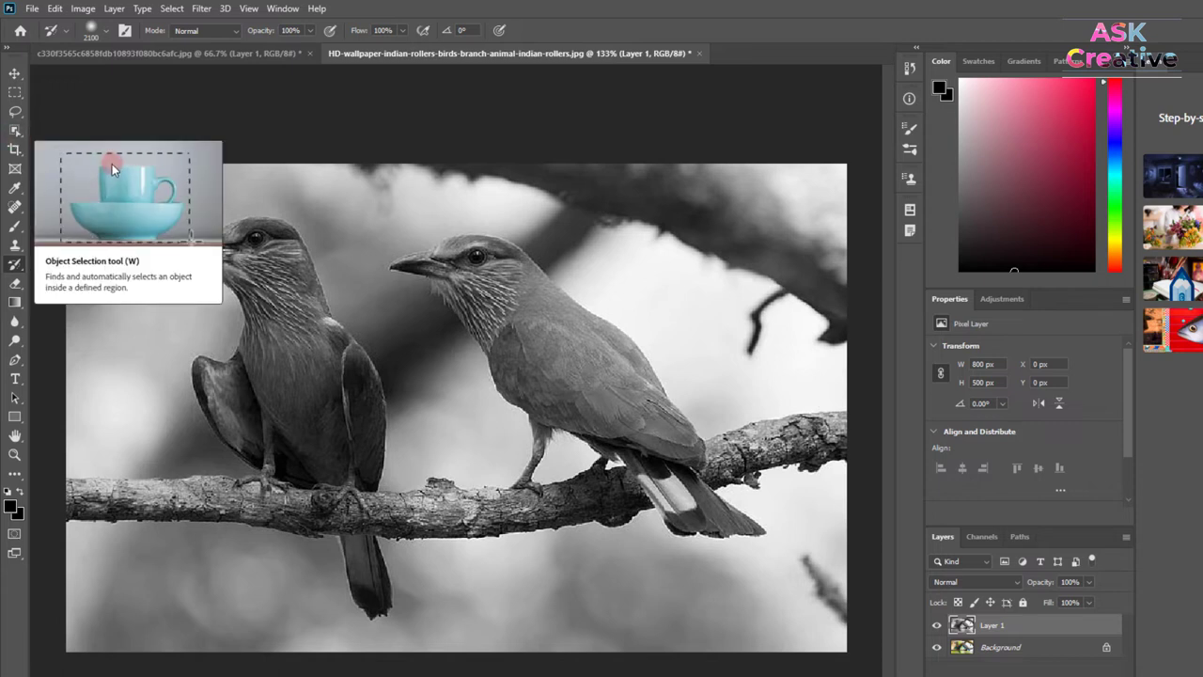
Choose the Freeform Pen Tool in Path mode and zoom the grayscale birds to 161%.
{"action": "right_click", "coordinate": [15, 129]}
{"action": "left_click", "coordinate": [84, 132]}
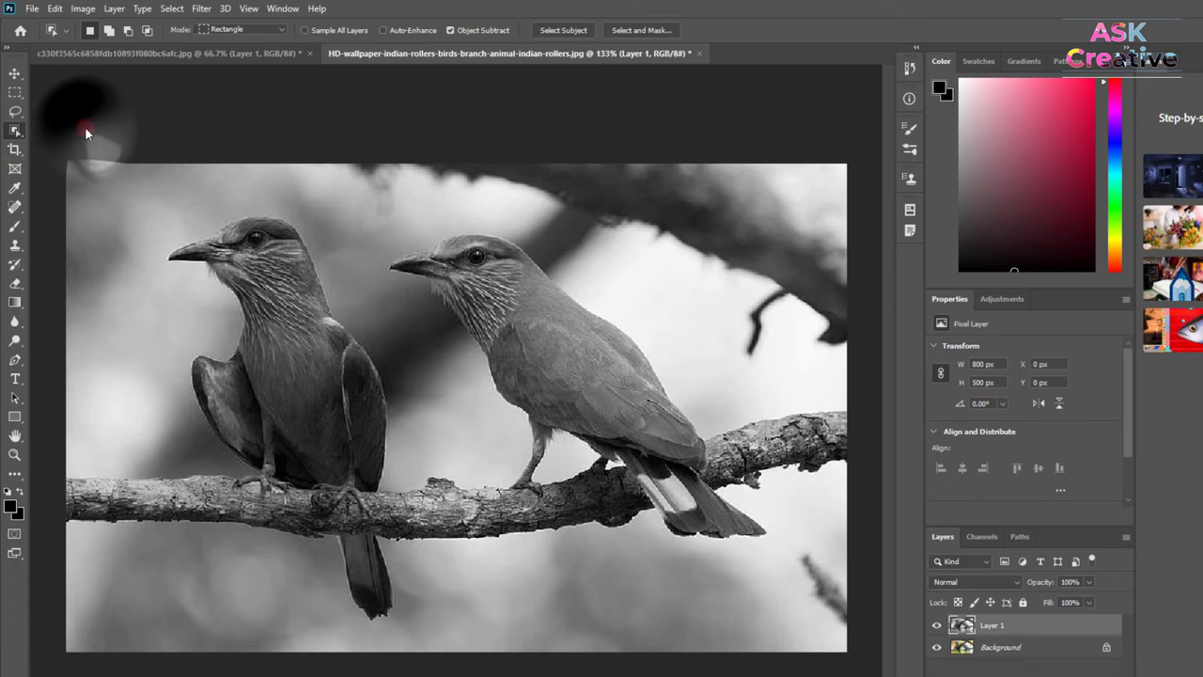
{"action": "right_click", "coordinate": [15, 130]}
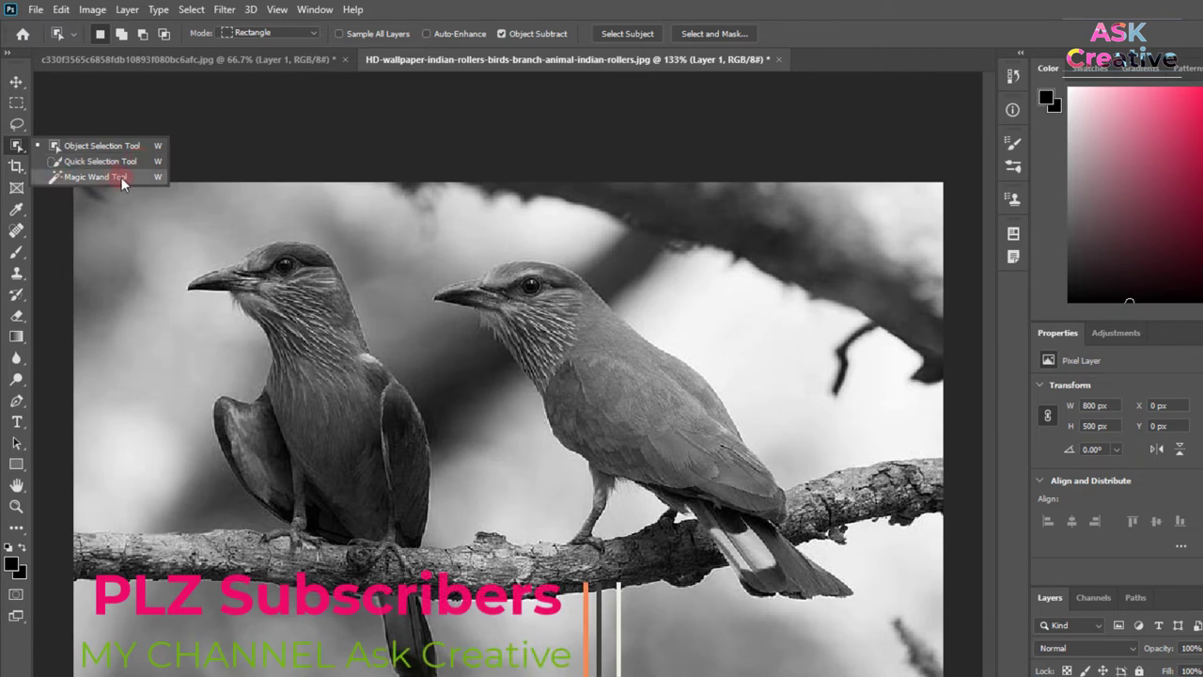
{"action": "left_click", "coordinate": [16, 401]}
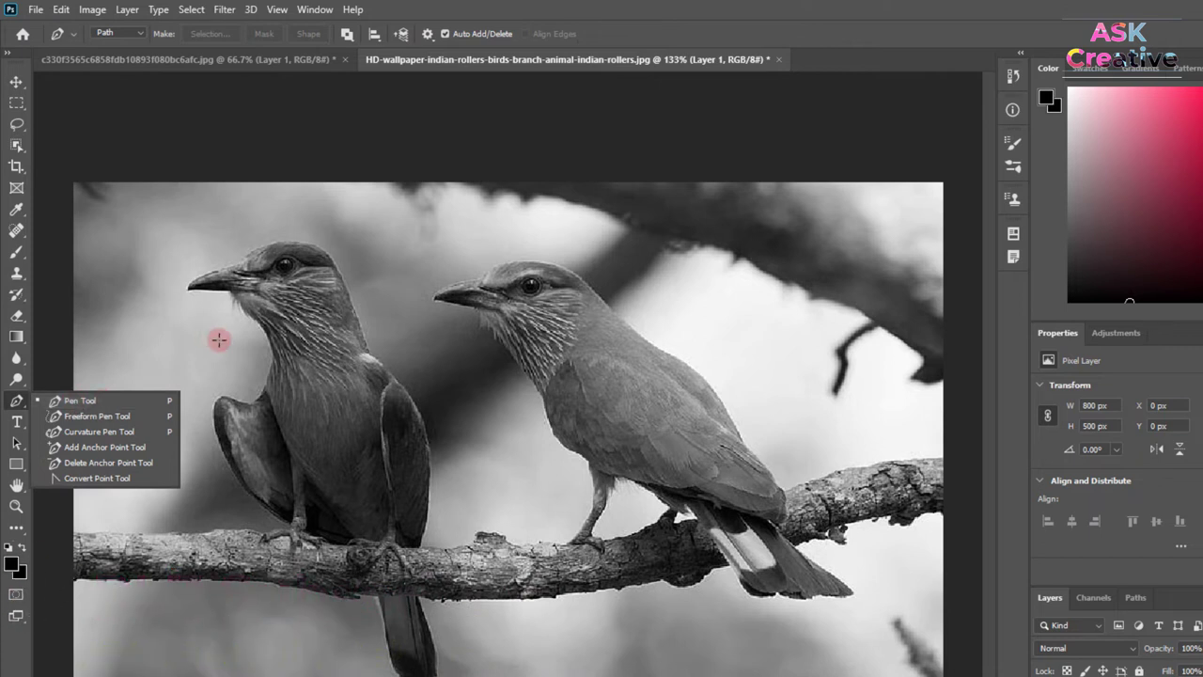
{"action": "left_click", "coordinate": [17, 402]}
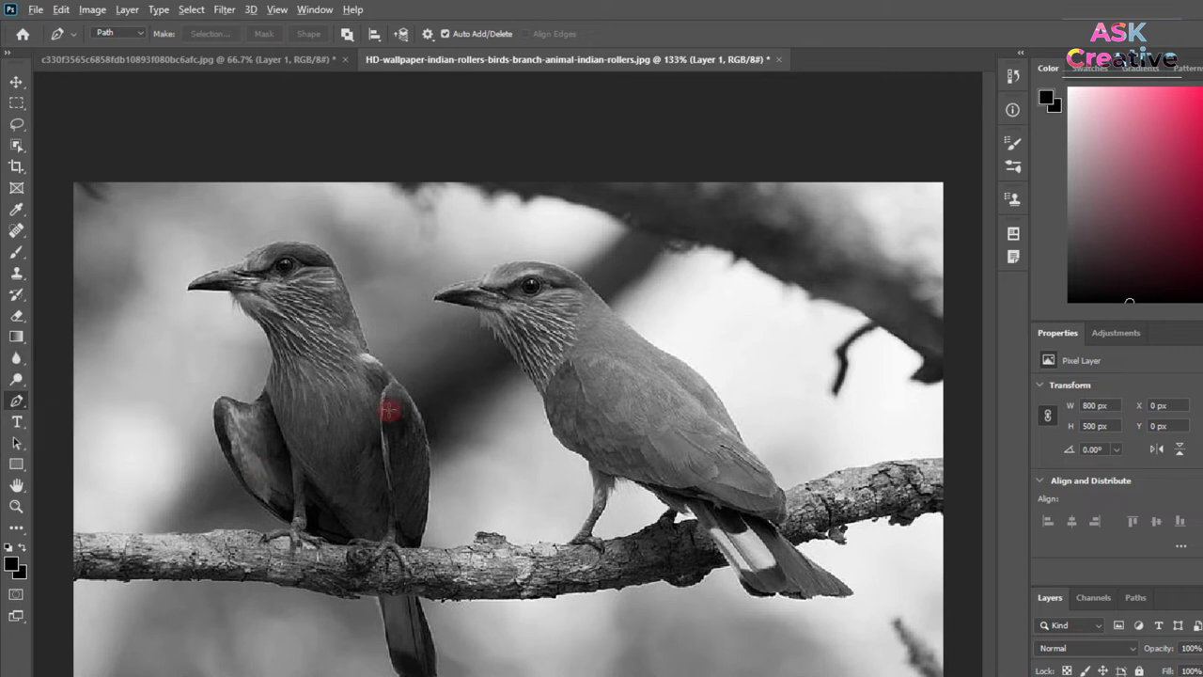
{"action": "scroll", "coordinate": [385, 409], "scroll_direction": "up", "scroll_amount": 1}
{"action": "right_click", "coordinate": [17, 400]}
Trace a freehand path around the right bird's chest, back, tail and feet.
{"action": "left_click", "coordinate": [94, 414]}
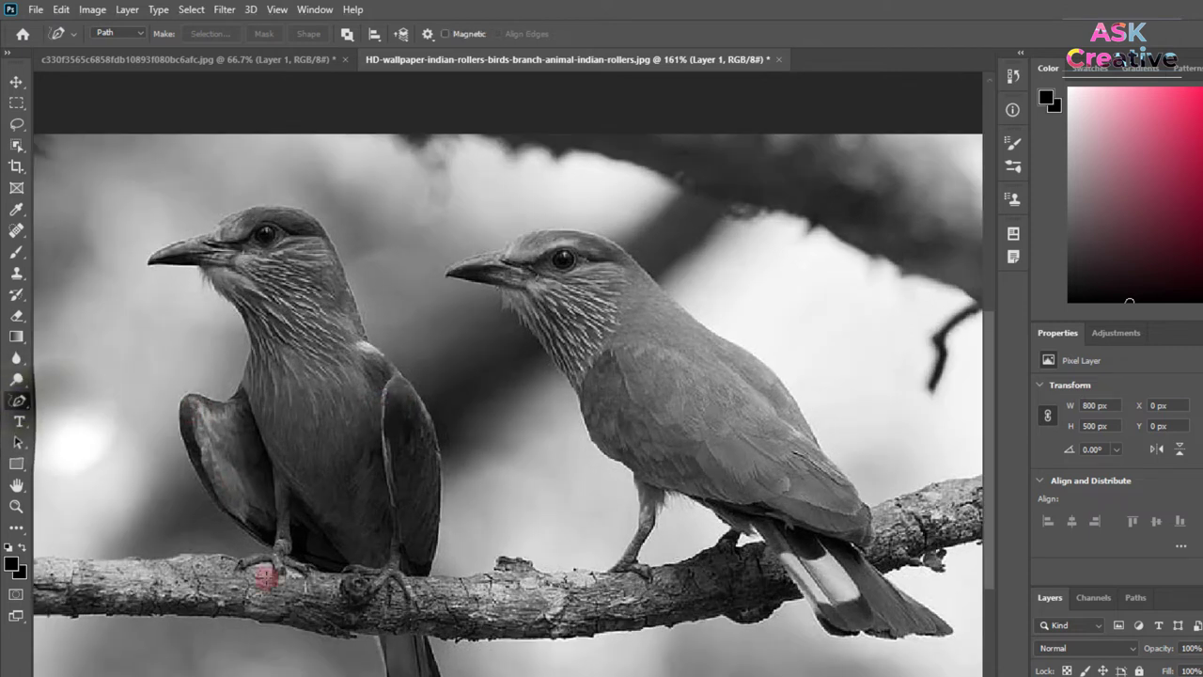
{"action": "left_click_drag", "start_coordinate": [606, 571], "coordinate": [571, 385]}
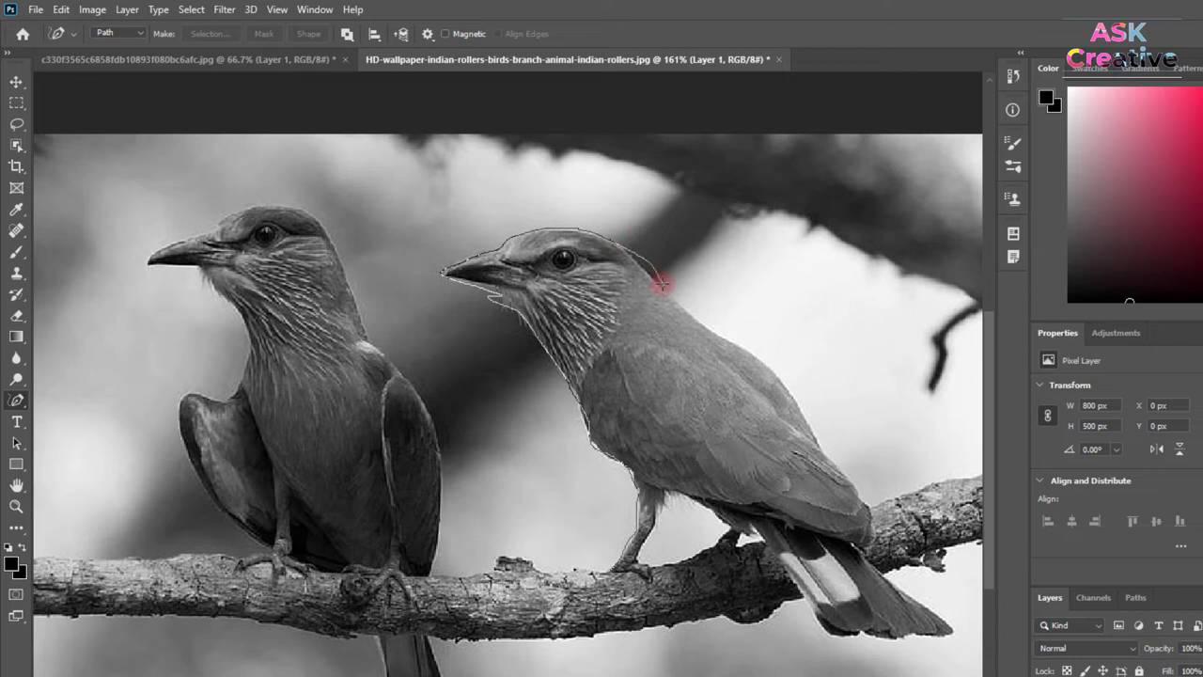
{"action": "left_click_drag", "start_coordinate": [661, 282], "coordinate": [803, 411]}
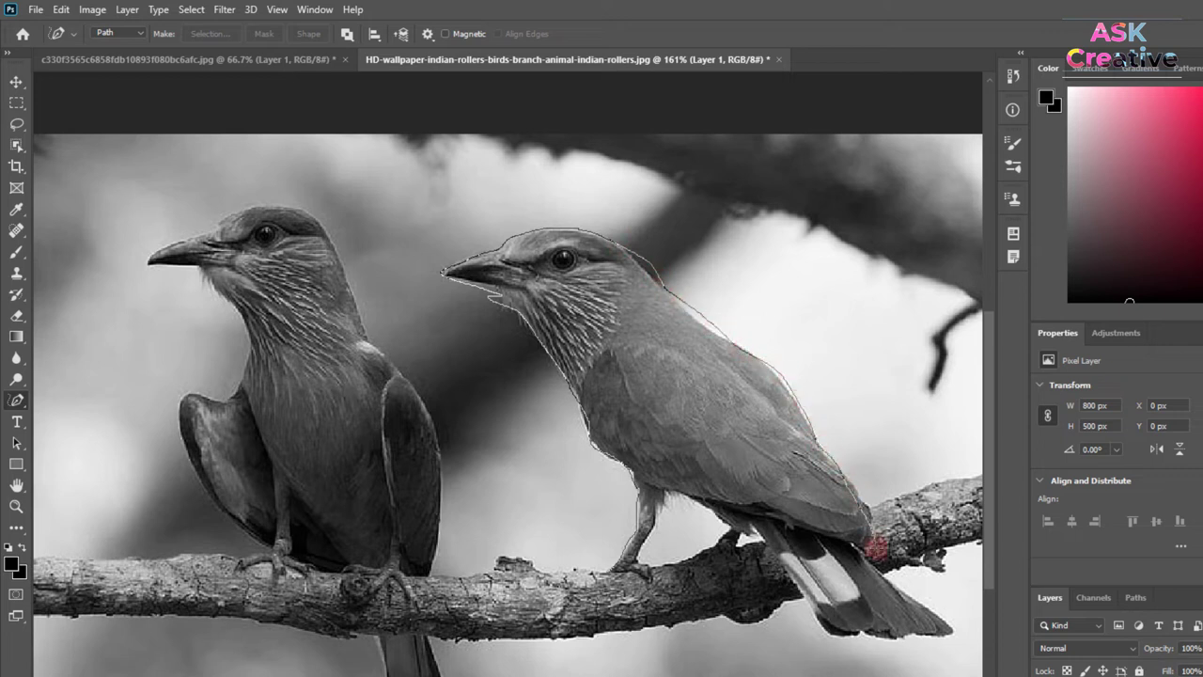
{"action": "mouse_move", "coordinate": [946, 628]}
{"action": "left_mouse_down"}
{"action": "mouse_move", "coordinate": [908, 645]}
{"action": "mouse_move", "coordinate": [832, 631]}
{"action": "left_mouse_up"}
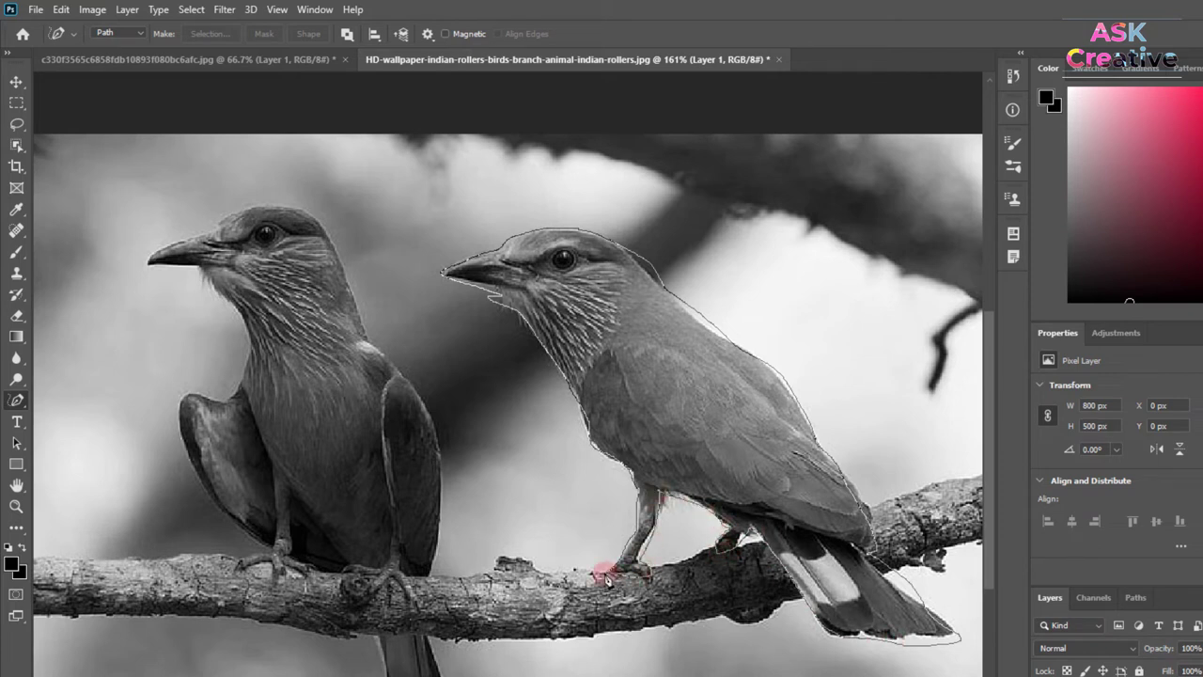
{"action": "left_click_drag", "start_coordinate": [606, 578], "coordinate": [624, 580]}
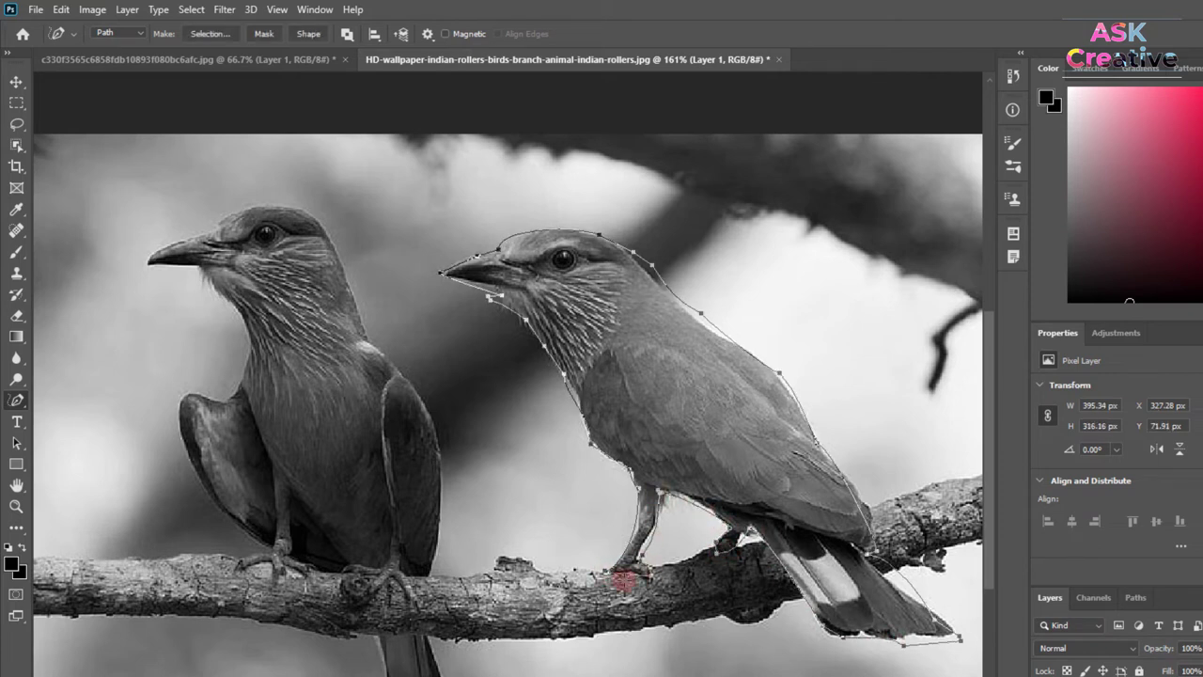
Convert the traced path into a selection with Make Selection.
{"action": "right_click", "coordinate": [659, 425]}
{"action": "left_click", "coordinate": [711, 463]}
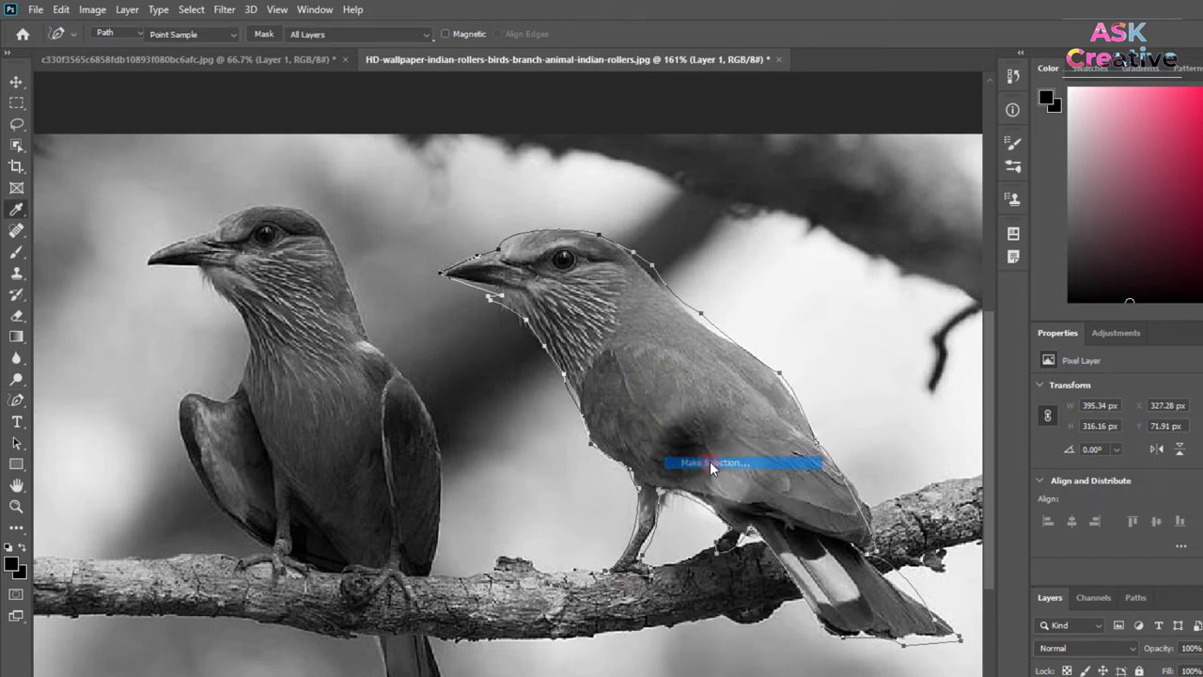
{"action": "left_click", "coordinate": [865, 228]}
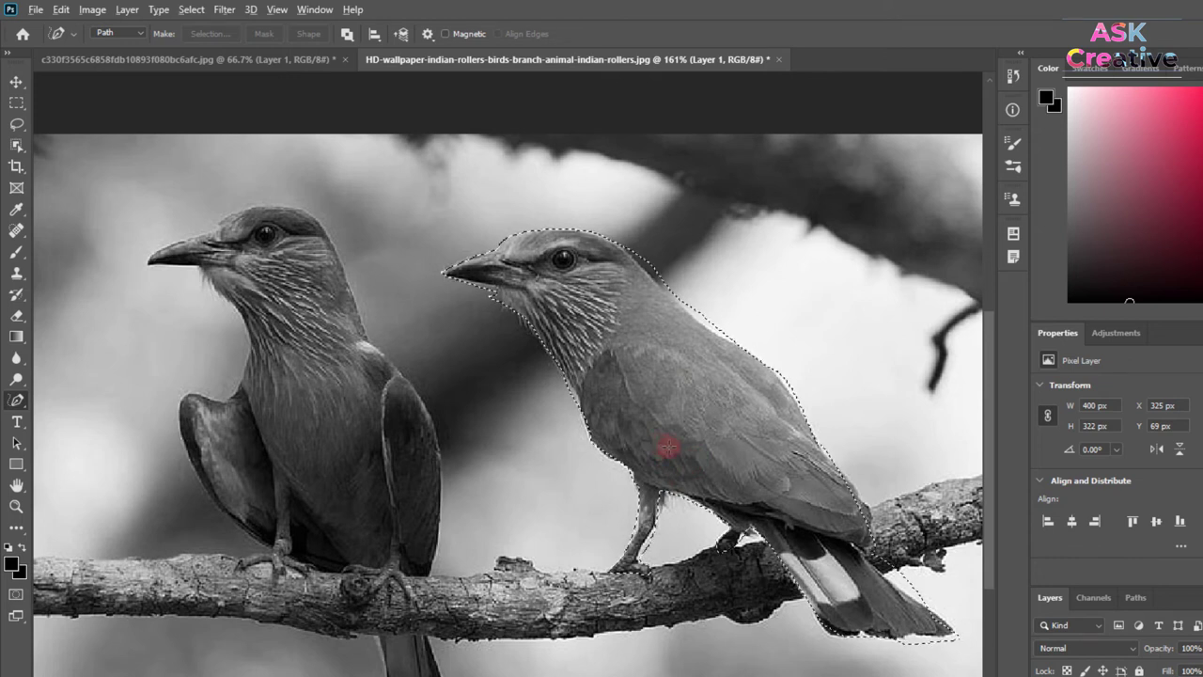
{"action": "scroll", "coordinate": [663, 449], "scroll_direction": "down", "scroll_amount": 3}
{"action": "scroll", "coordinate": [606, 427], "scroll_direction": "up", "scroll_amount": 2}
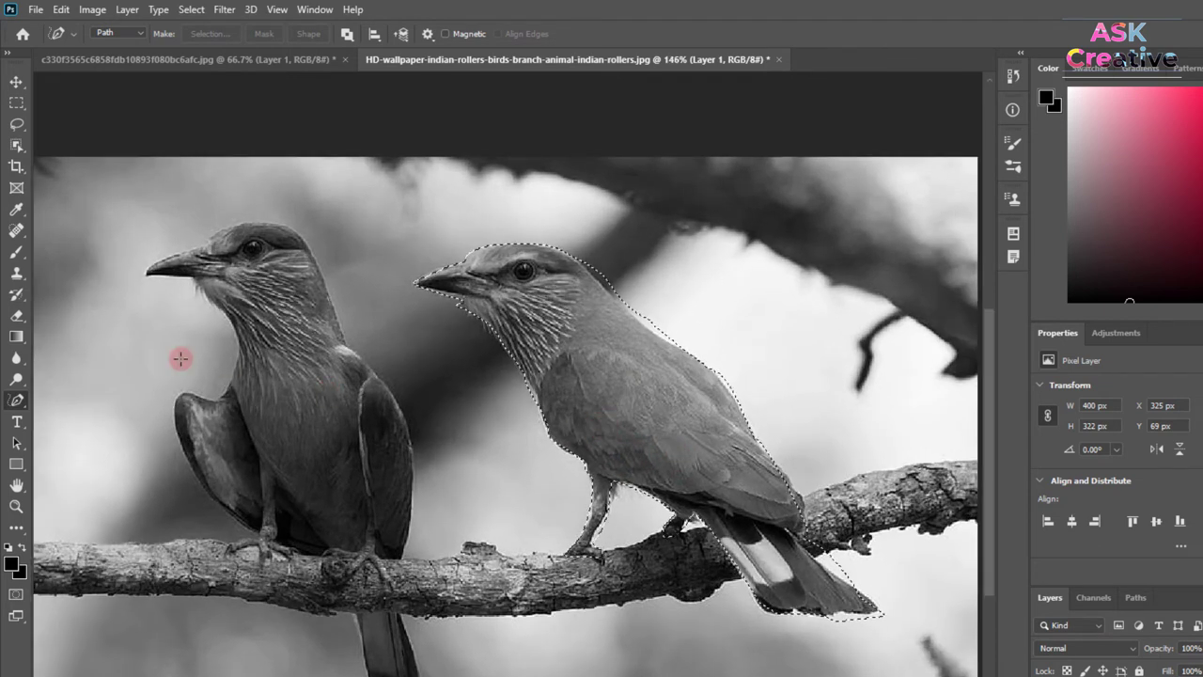
Paint the right bird's original blue and brown back with a size-2400 History Brush.
{"action": "left_click", "coordinate": [17, 294]}
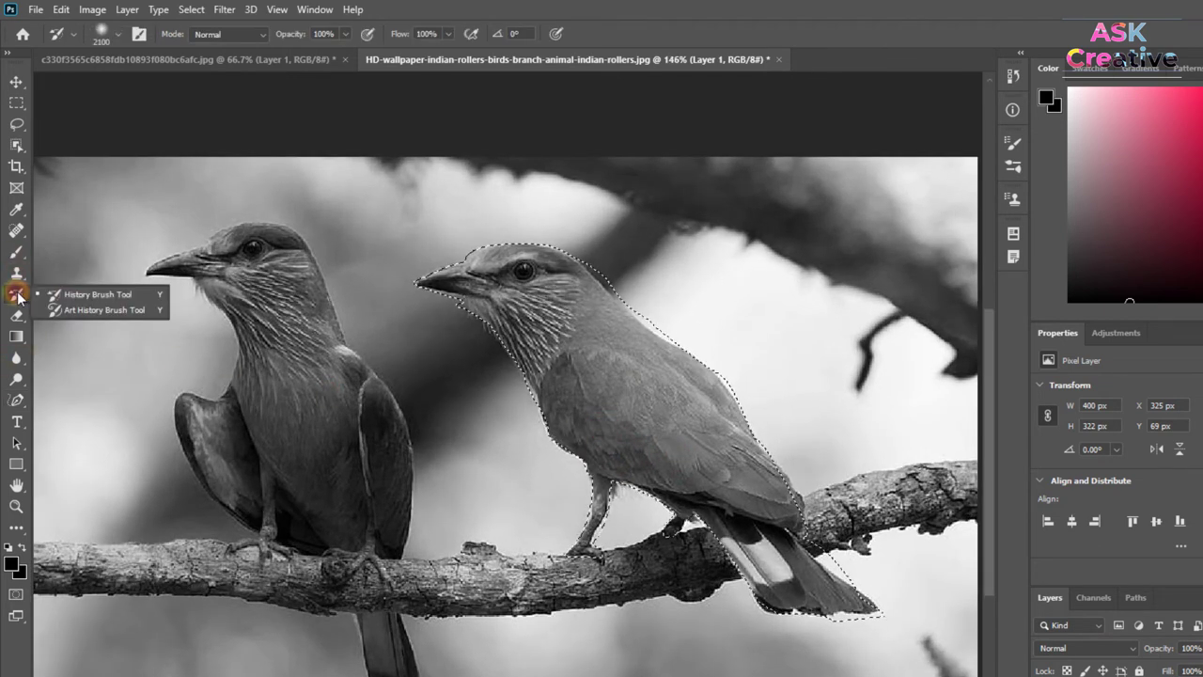
{"action": "left_click", "coordinate": [94, 295]}
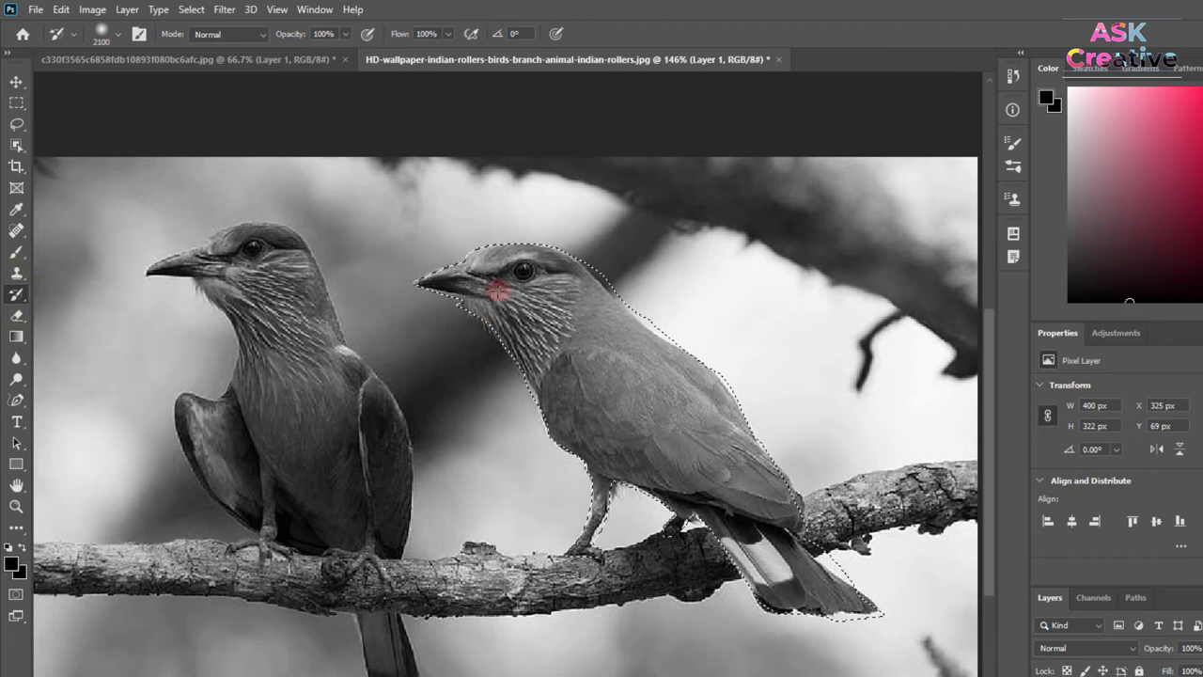
{"action": "key", "text": "bracketright"}
{"action": "key", "text": "bracketright"}
{"action": "key", "text": "bracketright"}
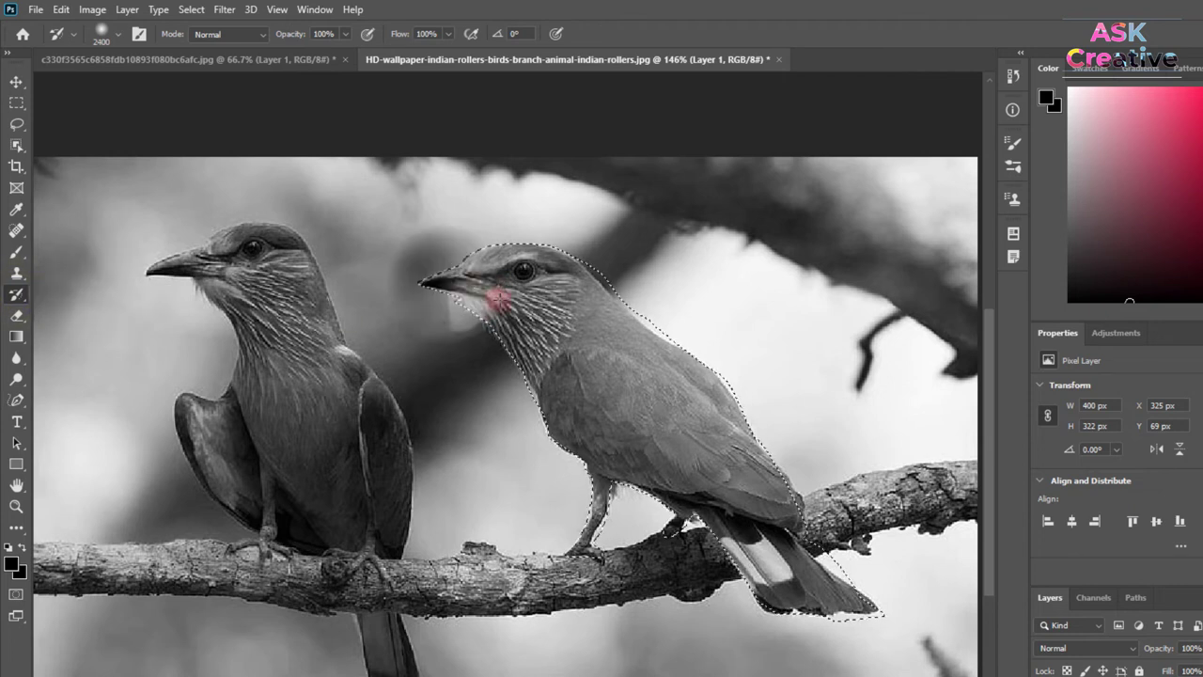
{"action": "left_click_drag", "start_coordinate": [496, 299], "coordinate": [820, 620]}
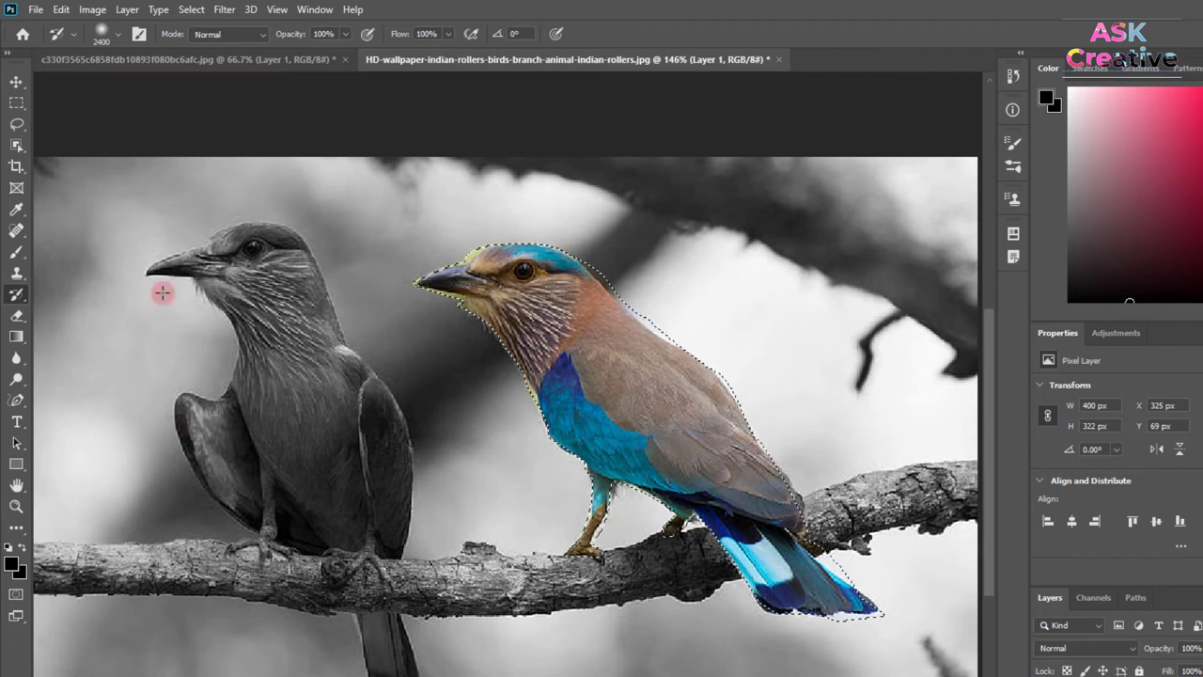
{"action": "left_click", "coordinate": [17, 145]}
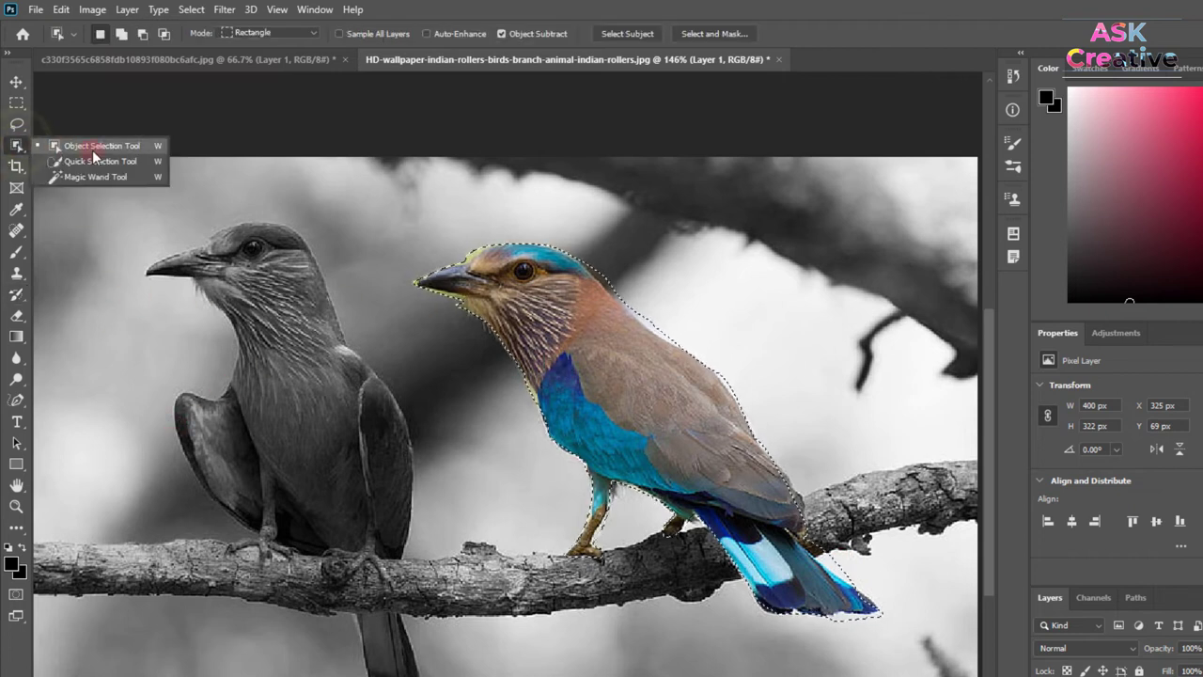
Select the left roller with Object Selection and restore its colours using the History Brush.
{"action": "left_click", "coordinate": [68, 148]}
{"action": "mouse_move", "coordinate": [101, 198]}
{"action": "left_mouse_down"}
{"action": "mouse_move", "coordinate": [174, 228]}
{"action": "mouse_move", "coordinate": [392, 609]}
{"action": "mouse_move", "coordinate": [377, 601]}
{"action": "left_mouse_up"}
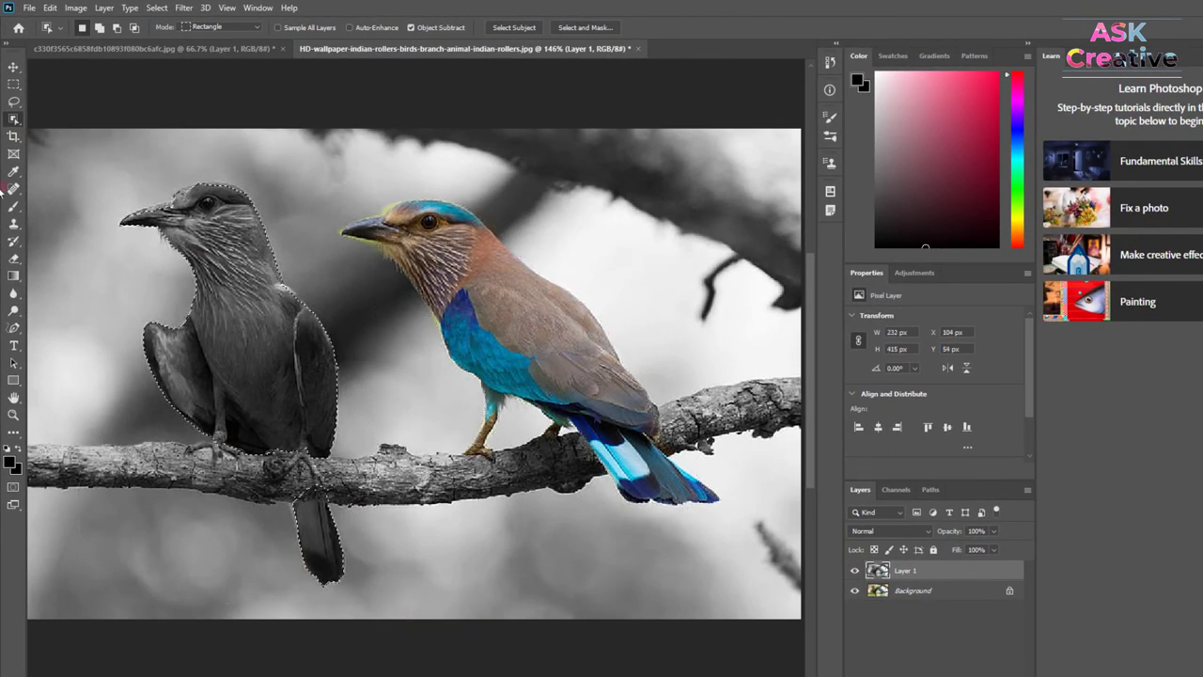
{"action": "right_click", "coordinate": [14, 242]}
{"action": "left_click", "coordinate": [59, 246]}
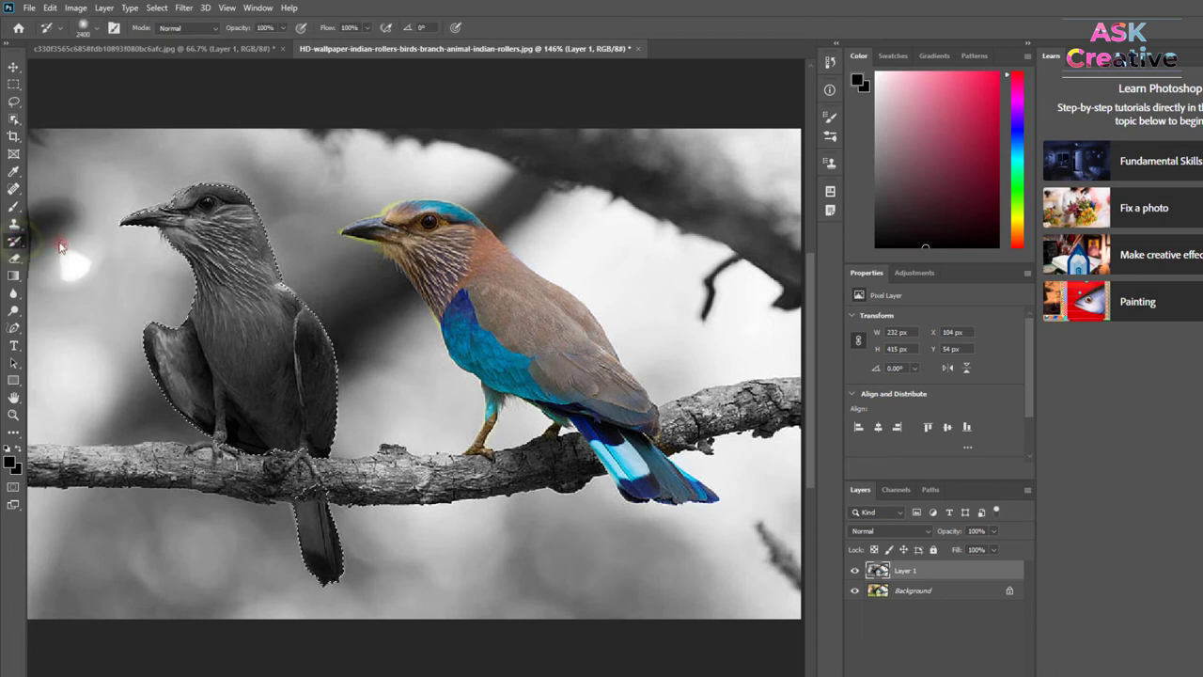
{"action": "left_click_drag", "start_coordinate": [188, 202], "coordinate": [221, 279]}
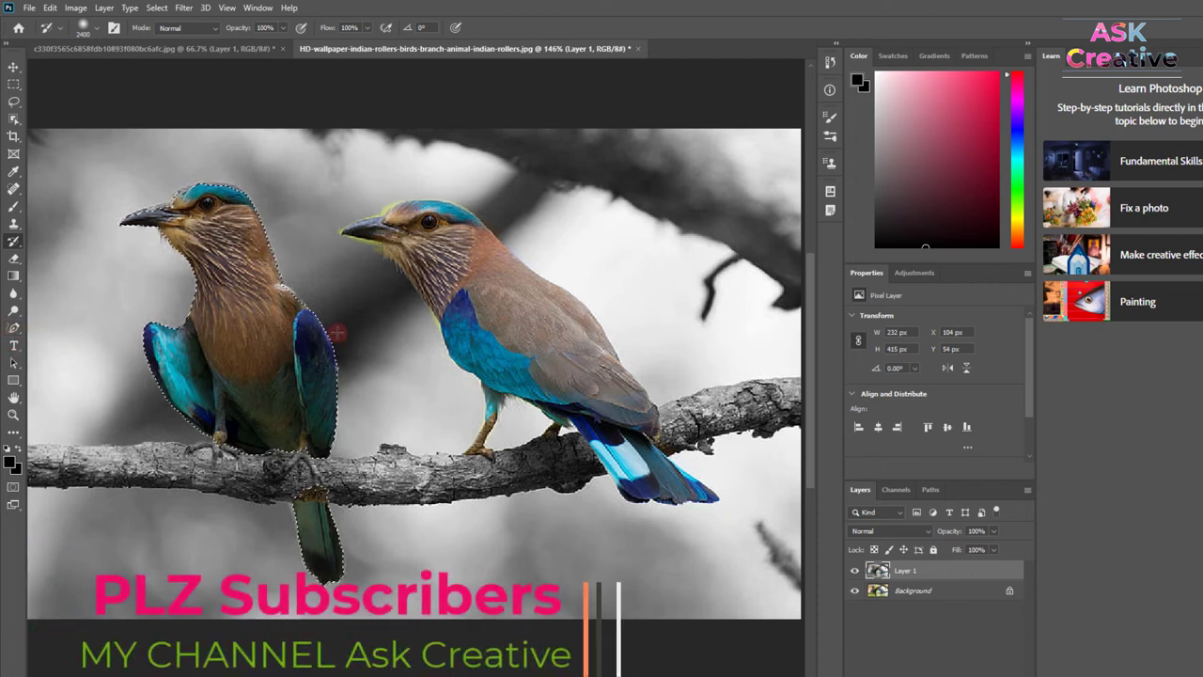
{"action": "scroll", "coordinate": [336, 332], "scroll_direction": "down", "scroll_amount": 2}
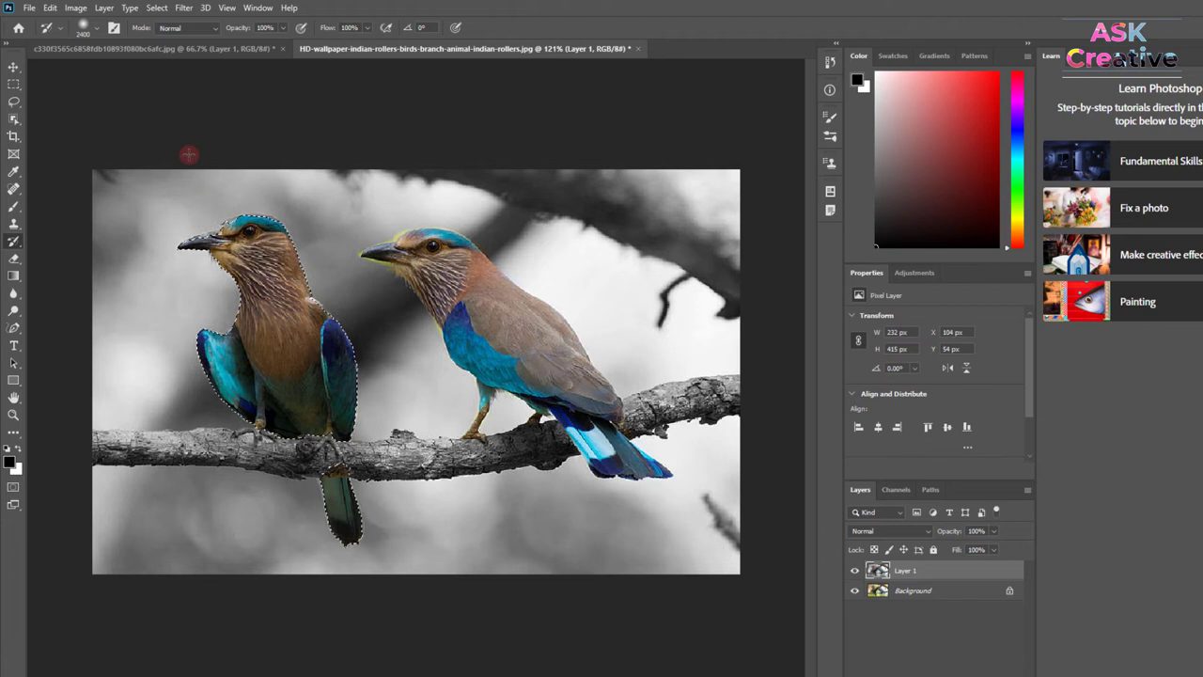
On the portrait document, paint thick black Brush Tool scribbles over the face, hair, chest and shoulder.
{"action": "left_click", "coordinate": [134, 51]}
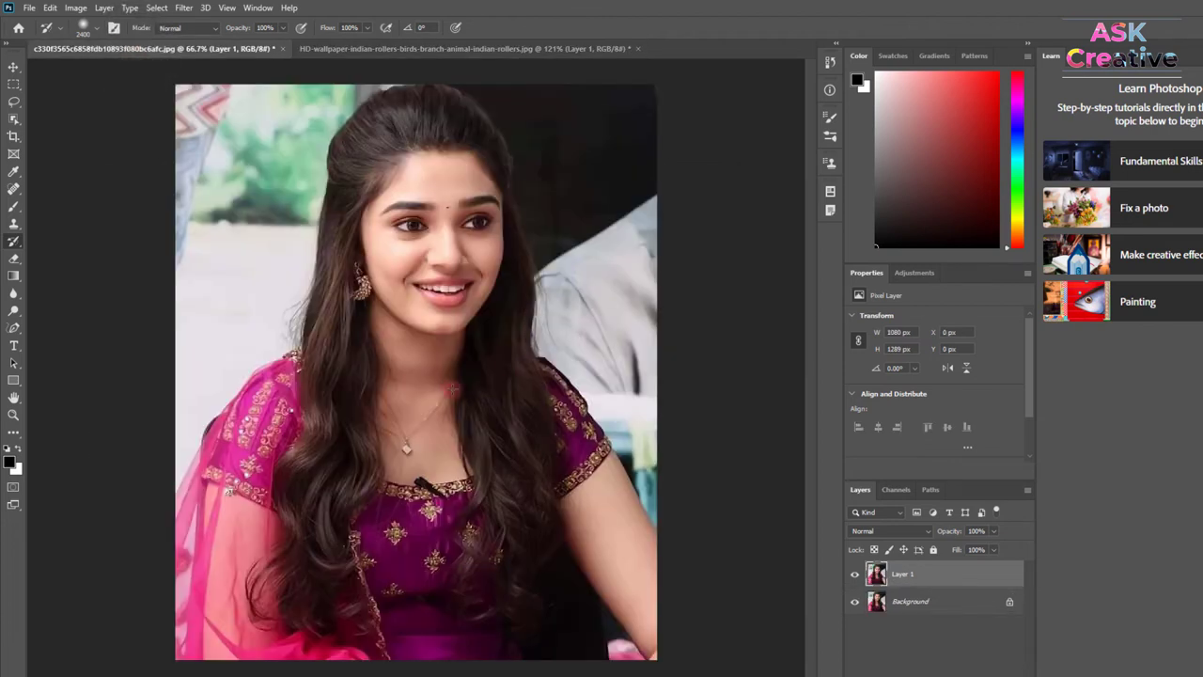
{"action": "right_click", "coordinate": [13, 206]}
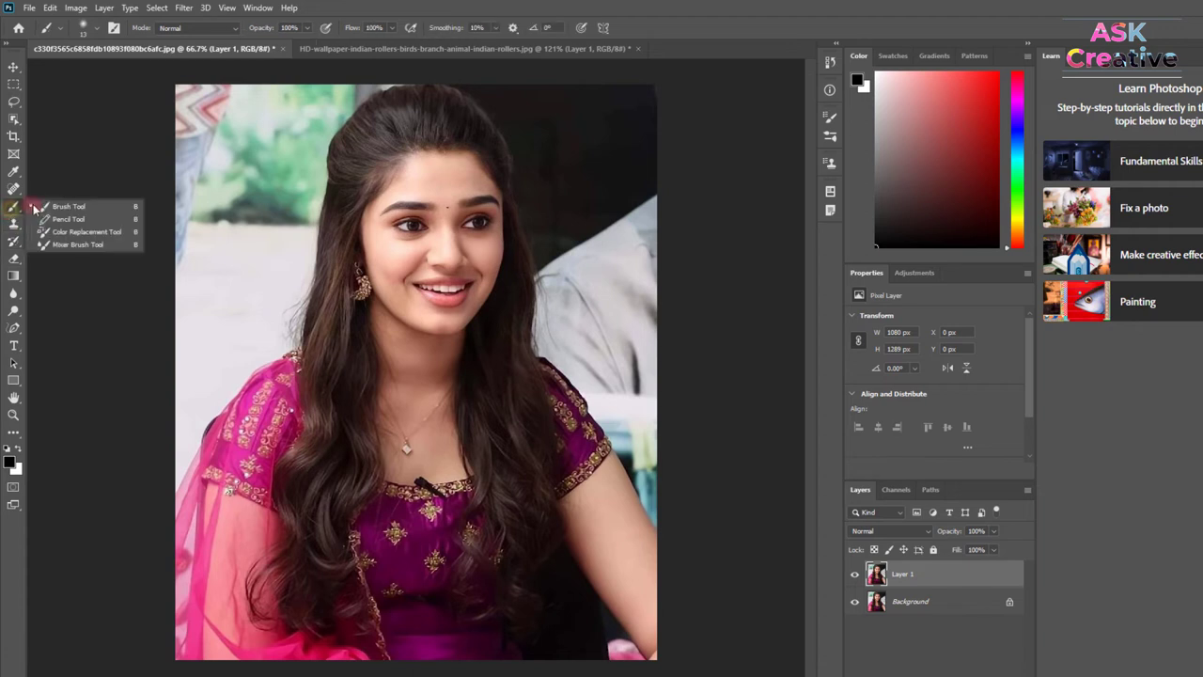
{"action": "left_click", "coordinate": [56, 203]}
{"action": "left_click_drag", "start_coordinate": [188, 221], "coordinate": [629, 144]}
{"action": "left_click_drag", "start_coordinate": [250, 306], "coordinate": [542, 311]}
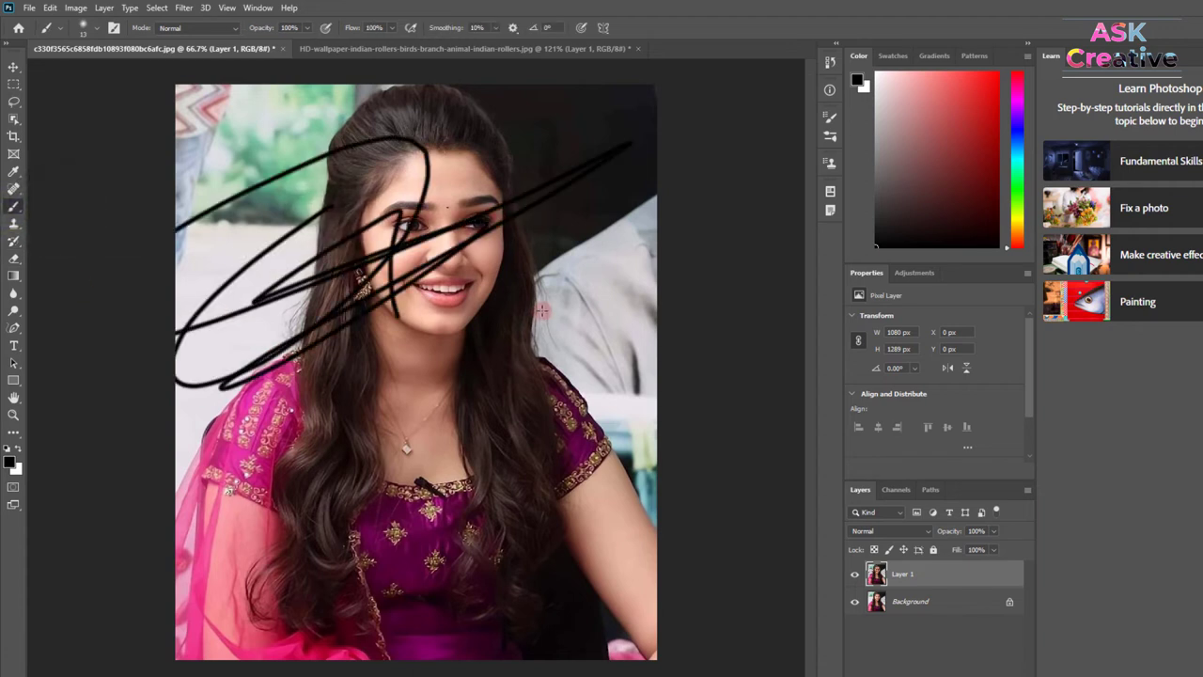
{"action": "left_click_drag", "start_coordinate": [488, 94], "coordinate": [414, 451]}
{"action": "mouse_move", "coordinate": [254, 413]}
{"action": "left_mouse_down"}
{"action": "mouse_move", "coordinate": [488, 103]}
{"action": "mouse_move", "coordinate": [348, 418]}
{"action": "mouse_move", "coordinate": [234, 423]}
{"action": "mouse_move", "coordinate": [451, 301]}
{"action": "mouse_move", "coordinate": [291, 281]}
{"action": "left_mouse_up"}
{"action": "mouse_move", "coordinate": [385, 538]}
{"action": "left_mouse_down"}
{"action": "mouse_move", "coordinate": [582, 423]}
{"action": "mouse_move", "coordinate": [563, 320]}
{"action": "mouse_move", "coordinate": [624, 315]}
{"action": "left_mouse_up"}
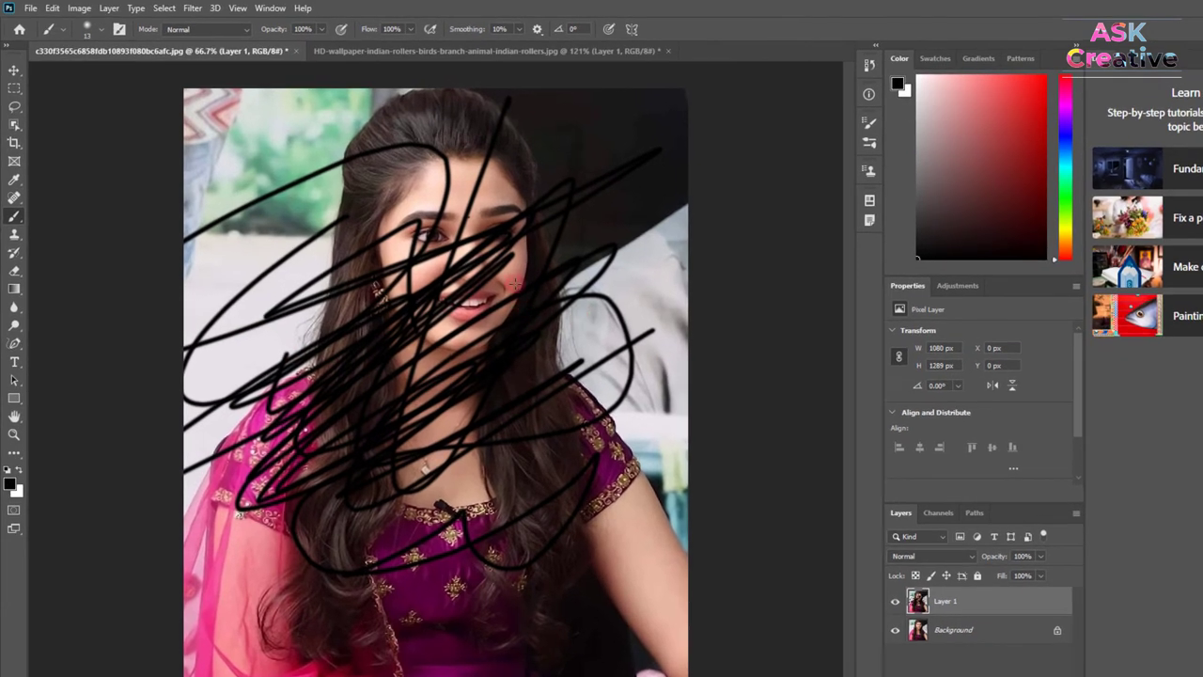
{"action": "left_click_drag", "start_coordinate": [326, 163], "coordinate": [319, 181]}
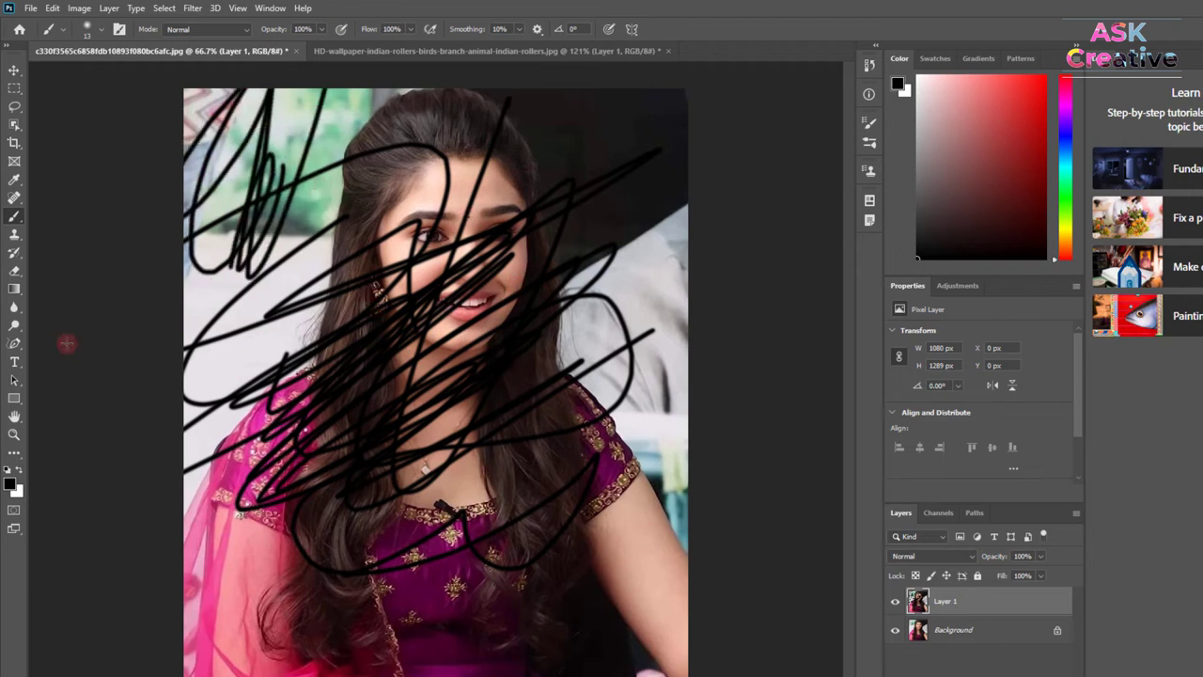
Erase the scribbles from the portrait's face, hair, neck and dress with the History Brush.
{"action": "right_click", "coordinate": [14, 252]}
{"action": "left_click", "coordinate": [65, 246]}
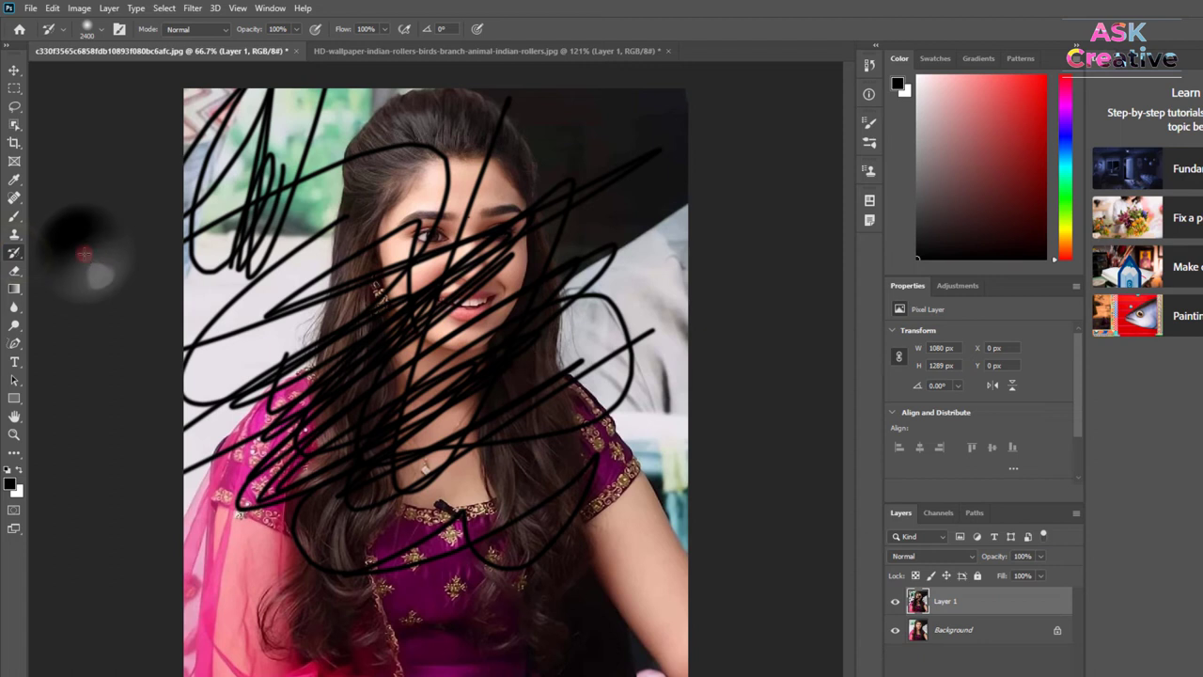
{"action": "left_click_drag", "start_coordinate": [470, 185], "coordinate": [421, 376]}
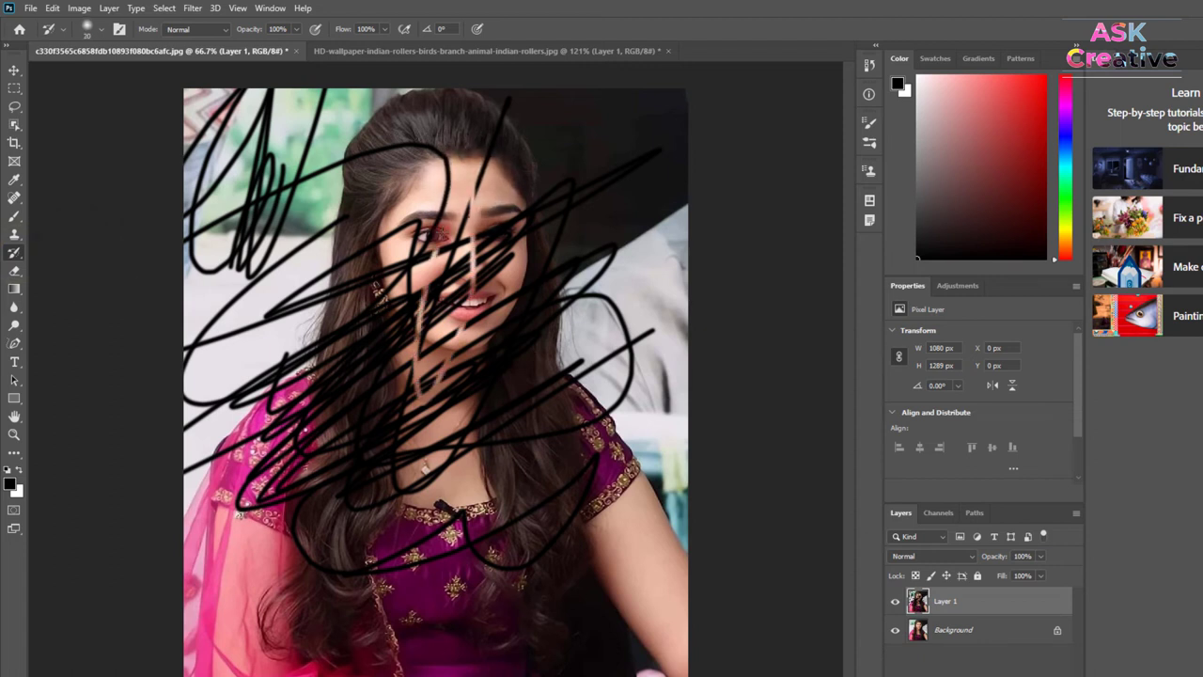
{"action": "mouse_move", "coordinate": [460, 282]}
{"action": "left_mouse_down"}
{"action": "mouse_move", "coordinate": [468, 217]}
{"action": "mouse_move", "coordinate": [427, 470]}
{"action": "left_mouse_up"}
{"action": "mouse_move", "coordinate": [423, 347]}
{"action": "left_mouse_down"}
{"action": "mouse_move", "coordinate": [470, 141]}
{"action": "mouse_move", "coordinate": [432, 94]}
{"action": "left_mouse_up"}
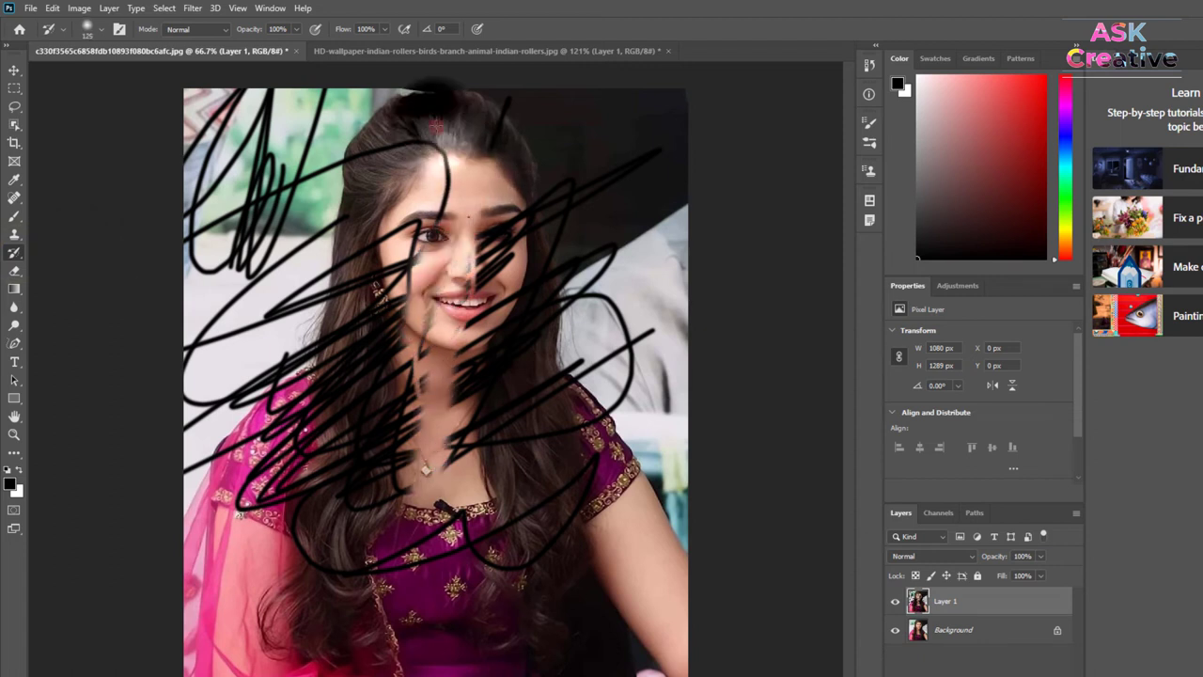
{"action": "mouse_move", "coordinate": [395, 451]}
{"action": "left_mouse_down"}
{"action": "mouse_move", "coordinate": [423, 185]}
{"action": "mouse_move", "coordinate": [469, 207]}
{"action": "mouse_move", "coordinate": [508, 282]}
{"action": "mouse_move", "coordinate": [526, 225]}
{"action": "mouse_move", "coordinate": [616, 173]}
{"action": "mouse_move", "coordinate": [503, 84]}
{"action": "left_mouse_up"}
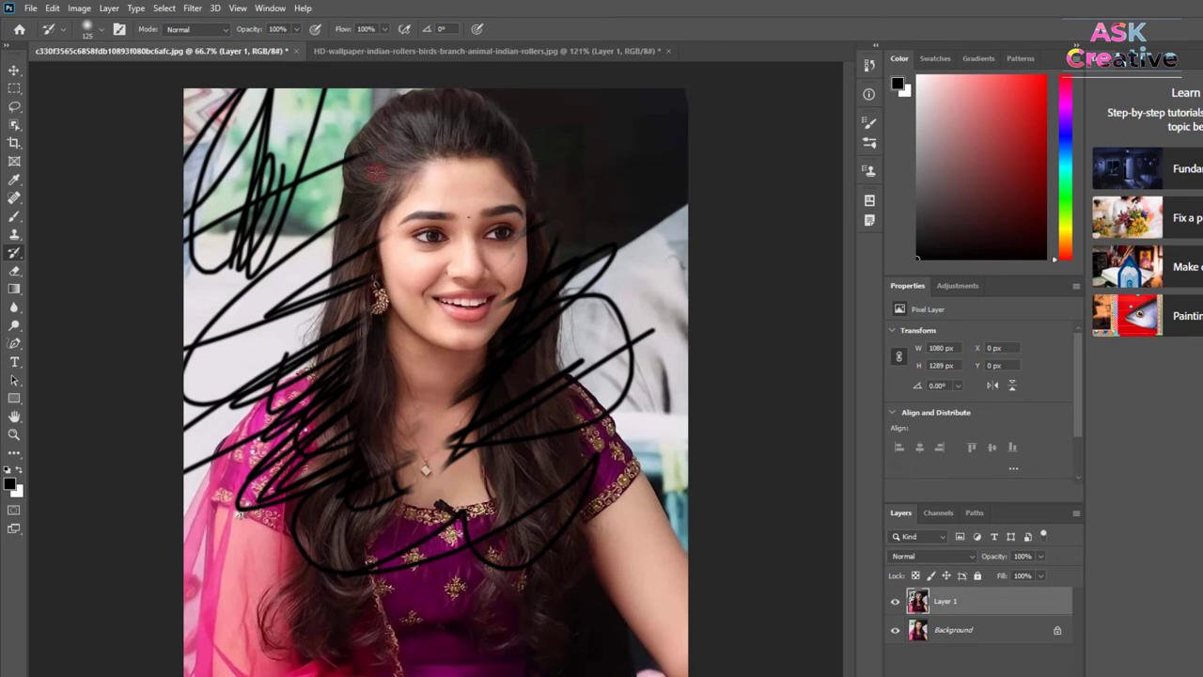
{"action": "mouse_move", "coordinate": [376, 172]}
{"action": "left_mouse_down"}
{"action": "mouse_move", "coordinate": [329, 286]}
{"action": "mouse_move", "coordinate": [307, 421]}
{"action": "left_mouse_up"}
{"action": "left_click_drag", "start_coordinate": [239, 442], "coordinate": [550, 526]}
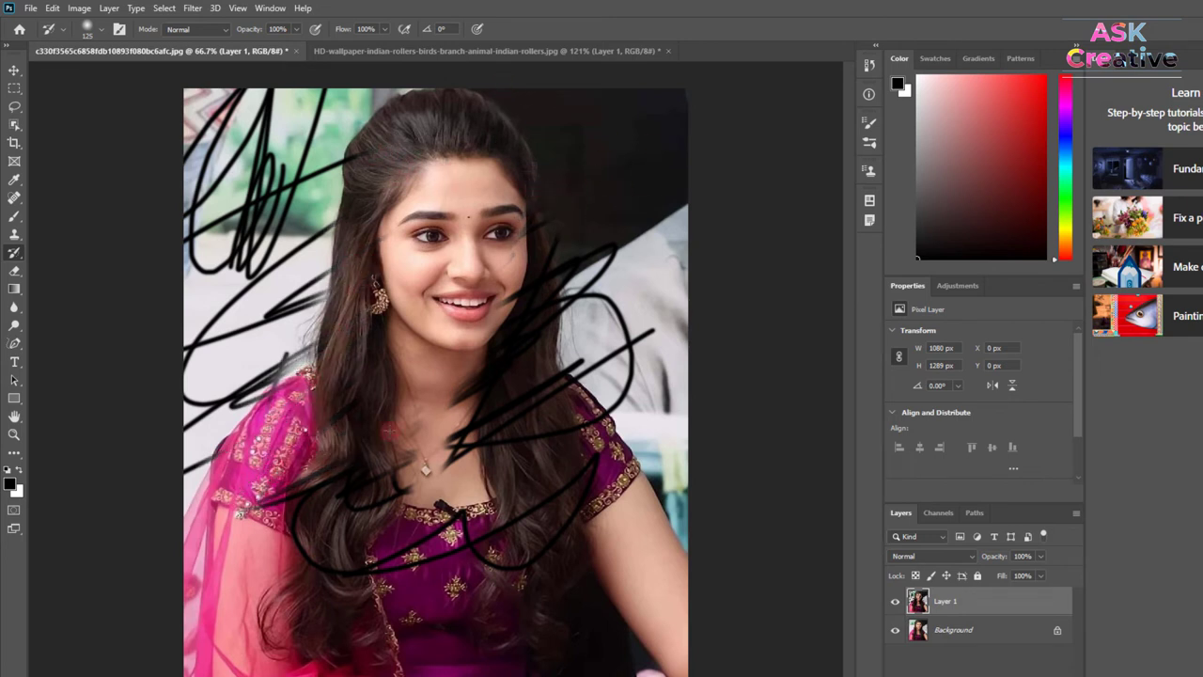
{"action": "mouse_move", "coordinate": [680, 360]}
{"action": "left_mouse_down"}
{"action": "mouse_move", "coordinate": [531, 355]}
{"action": "mouse_move", "coordinate": [587, 231]}
{"action": "mouse_move", "coordinate": [519, 302]}
{"action": "mouse_move", "coordinate": [630, 348]}
{"action": "left_mouse_up"}
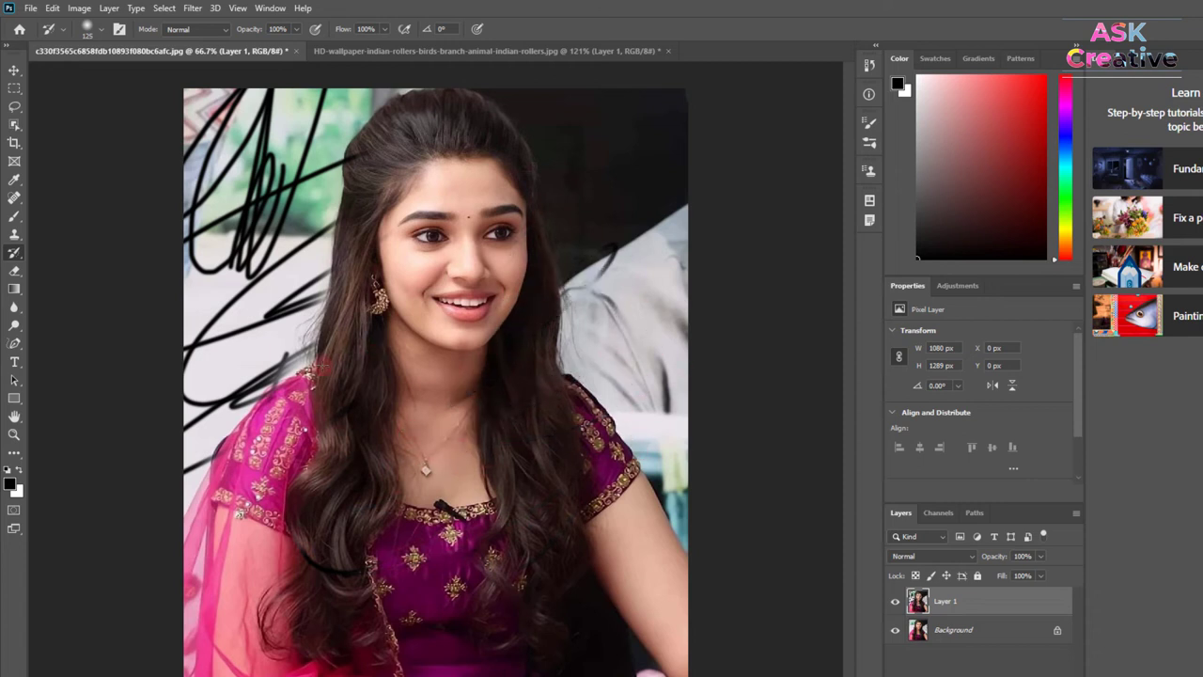
{"action": "mouse_move", "coordinate": [319, 367]}
{"action": "left_mouse_down"}
{"action": "mouse_move", "coordinate": [259, 372]}
{"action": "mouse_move", "coordinate": [315, 277]}
{"action": "mouse_move", "coordinate": [193, 367]}
{"action": "left_mouse_up"}
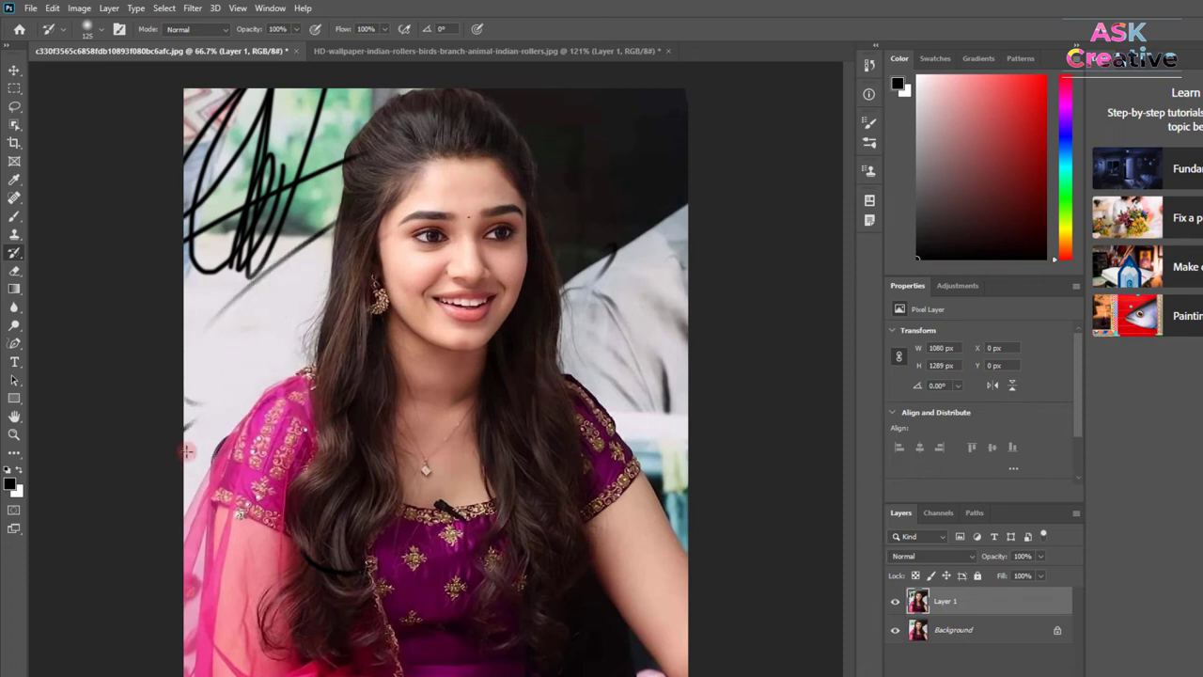
{"action": "right_click", "coordinate": [14, 252]}
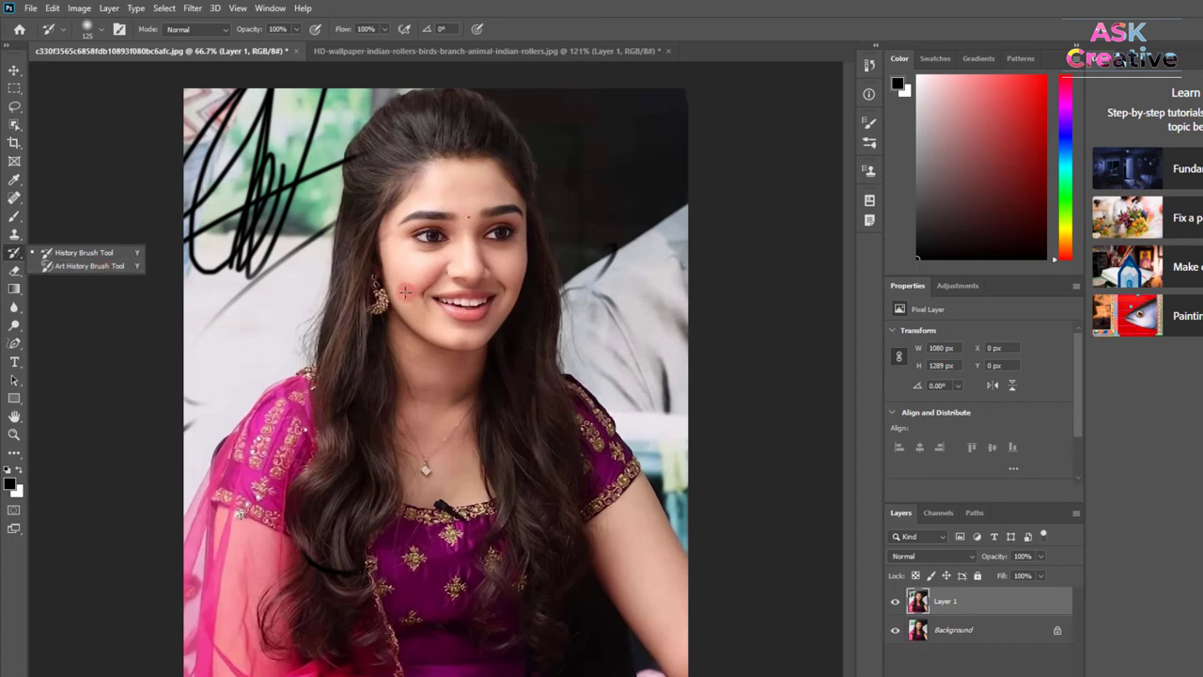
{"action": "left_click", "coordinate": [31, 8]}
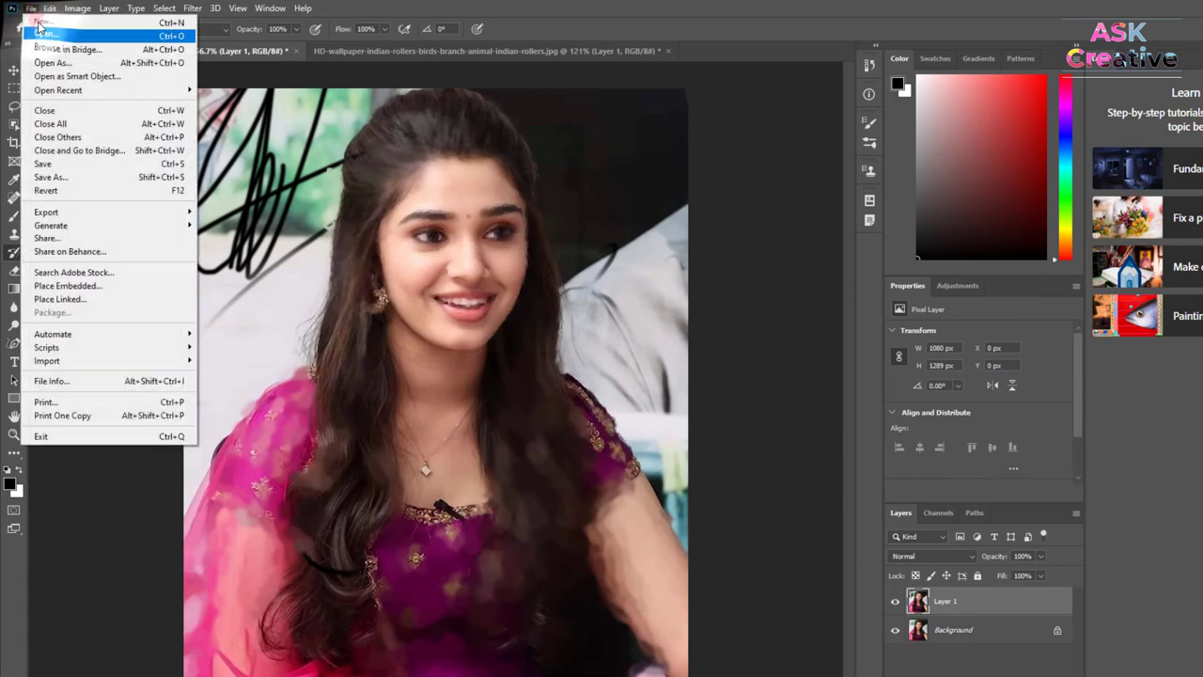
{"action": "left_click", "coordinate": [102, 137]}
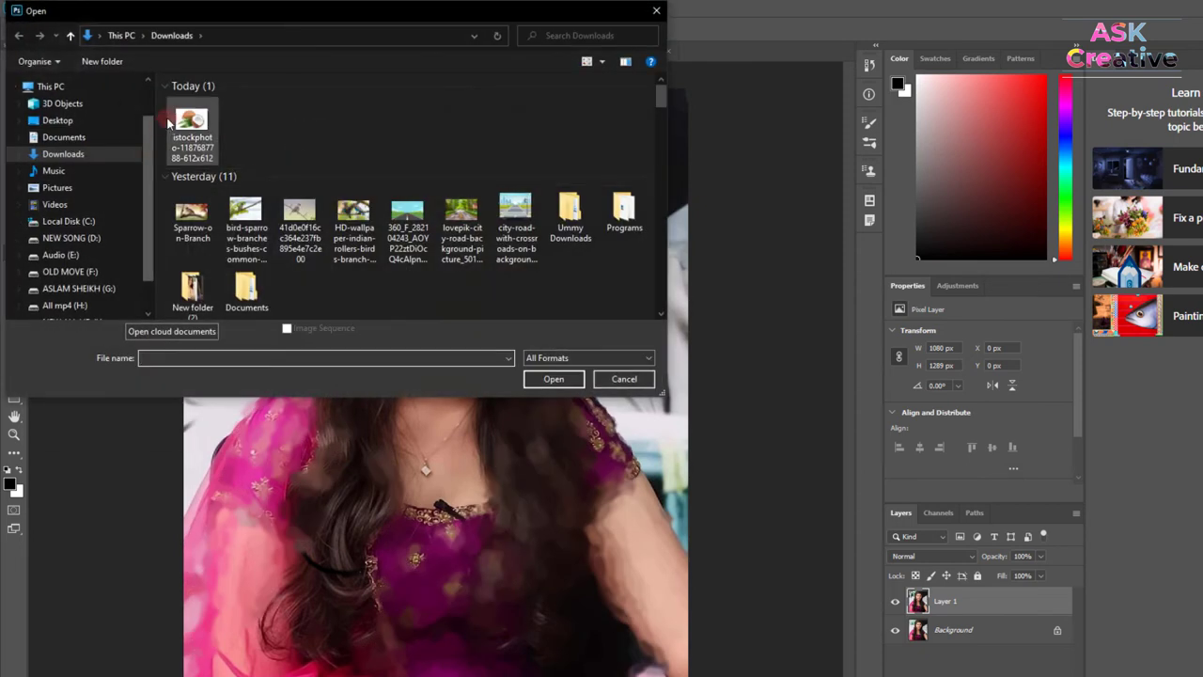
{"action": "left_click", "coordinate": [190, 132]}
{"action": "left_click", "coordinate": [550, 379]}
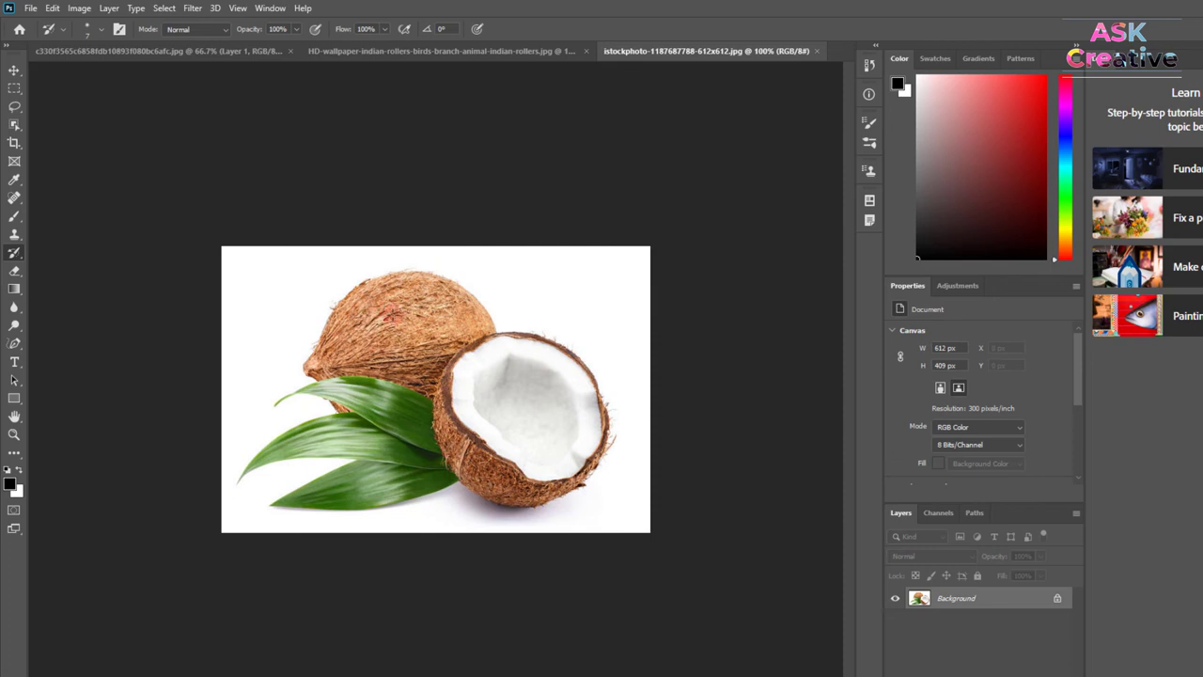
Paint Art History Brush strokes over the coconut shells and leaves, undoing one test stroke.
{"action": "scroll", "coordinate": [404, 329], "scroll_direction": "up", "scroll_amount": 3}
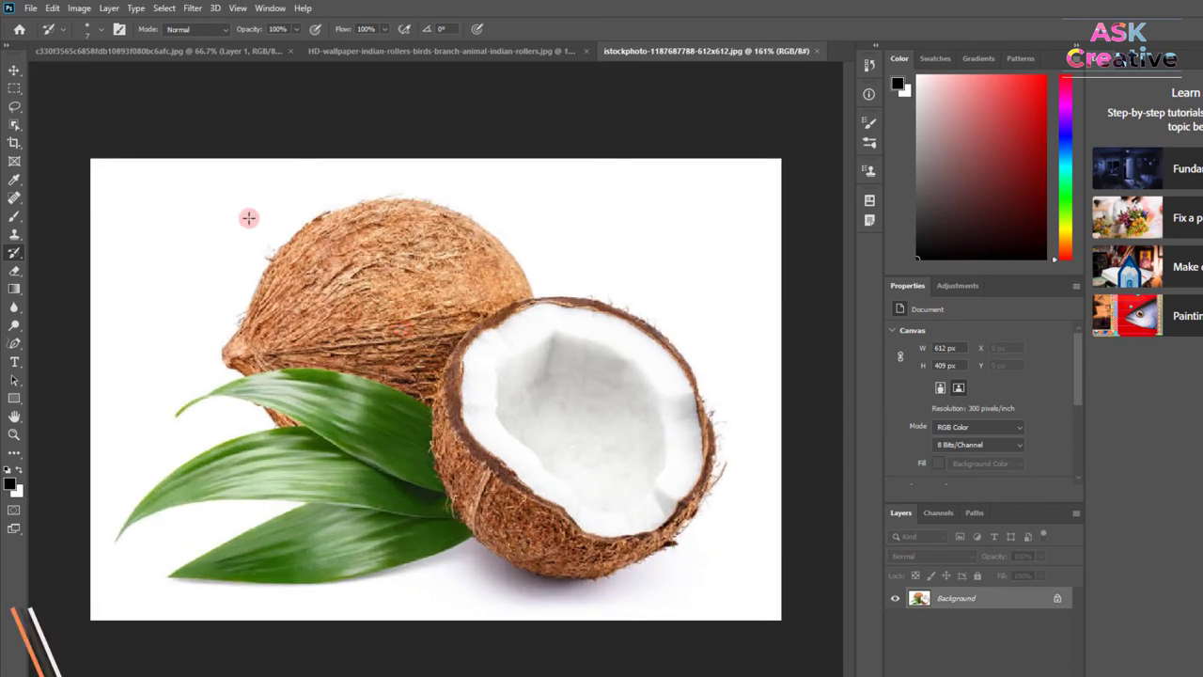
{"action": "right_click", "coordinate": [12, 253]}
{"action": "left_click", "coordinate": [66, 264]}
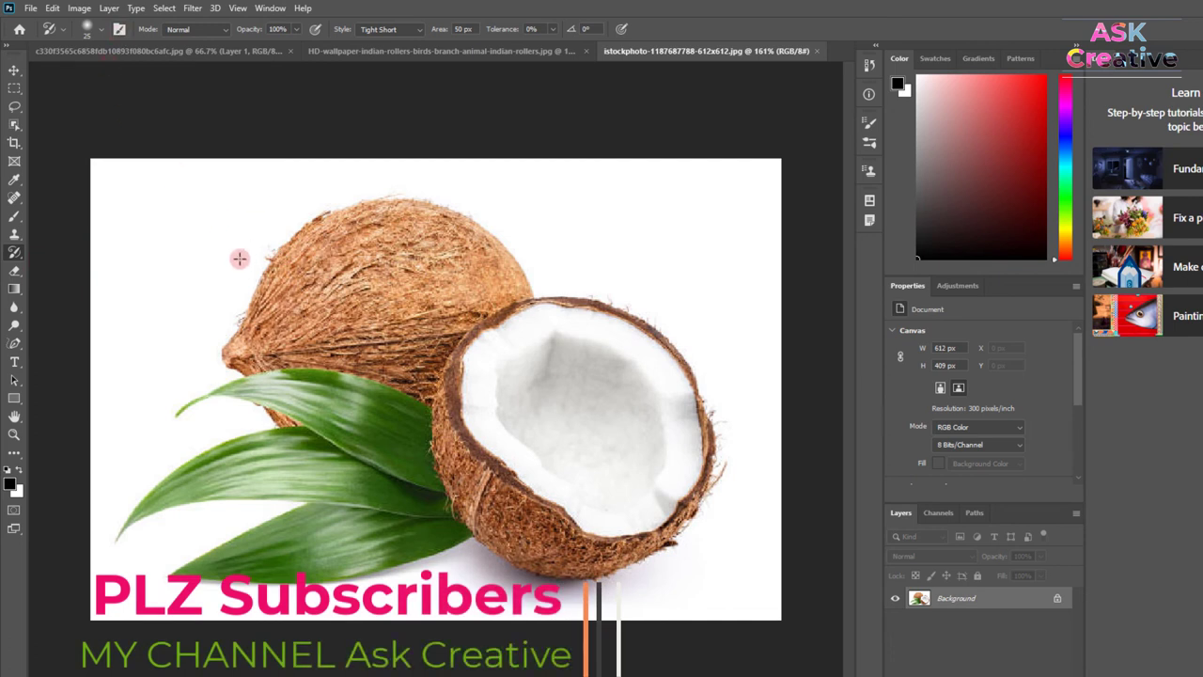
{"action": "left_click_drag", "start_coordinate": [230, 357], "coordinate": [291, 237]}
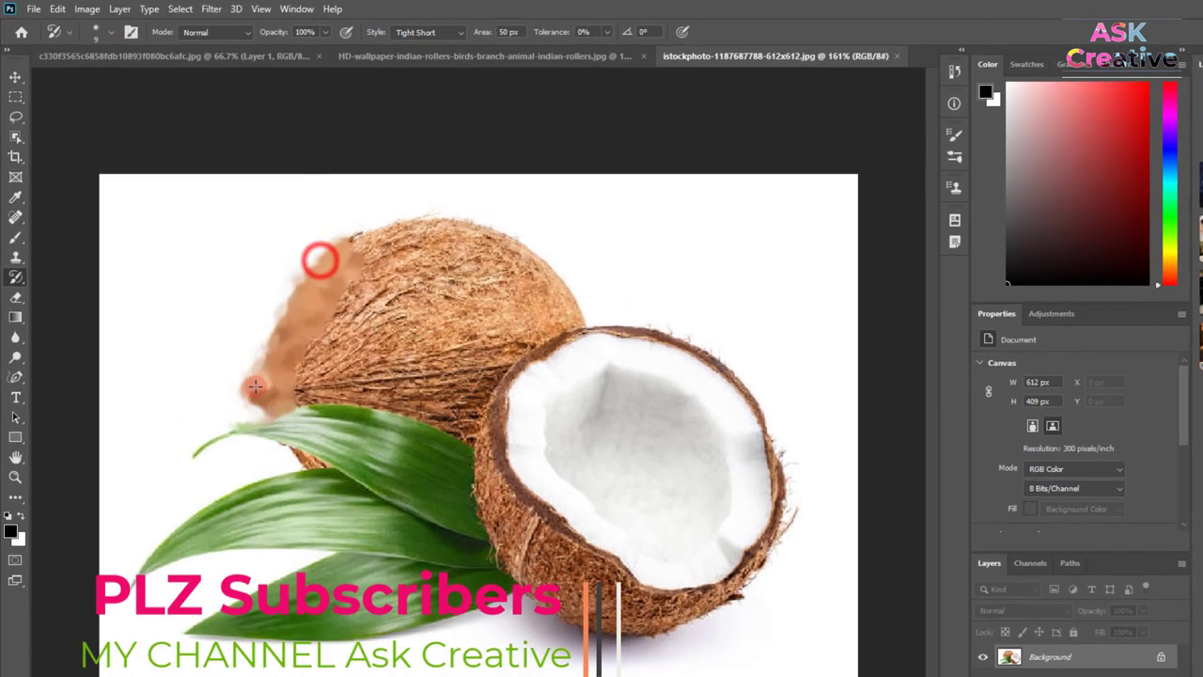
{"action": "key", "text": "ctrl+z"}
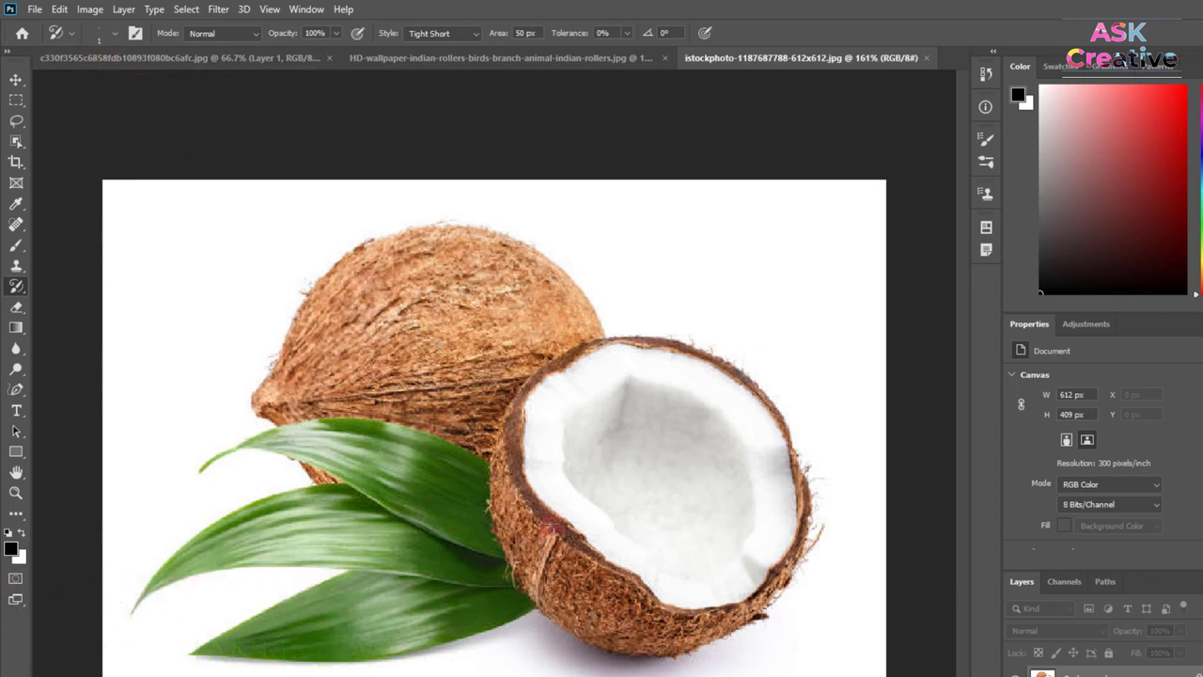
{"action": "mouse_move", "coordinate": [395, 269]}
{"action": "left_mouse_down"}
{"action": "mouse_move", "coordinate": [322, 333]}
{"action": "mouse_move", "coordinate": [413, 282]}
{"action": "mouse_move", "coordinate": [618, 228]}
{"action": "mouse_move", "coordinate": [307, 292]}
{"action": "left_mouse_up"}
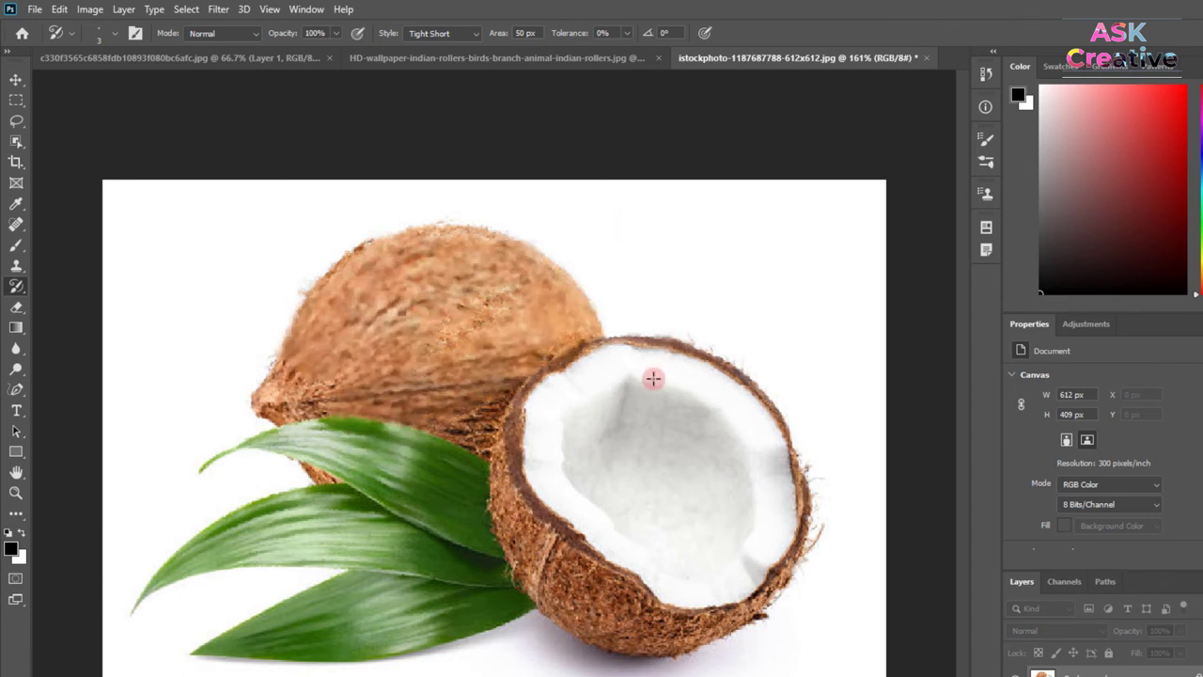
{"action": "mouse_move", "coordinate": [355, 477]}
{"action": "left_mouse_down"}
{"action": "mouse_move", "coordinate": [442, 492]}
{"action": "mouse_move", "coordinate": [585, 606]}
{"action": "mouse_move", "coordinate": [553, 489]}
{"action": "mouse_move", "coordinate": [585, 534]}
{"action": "left_mouse_up"}
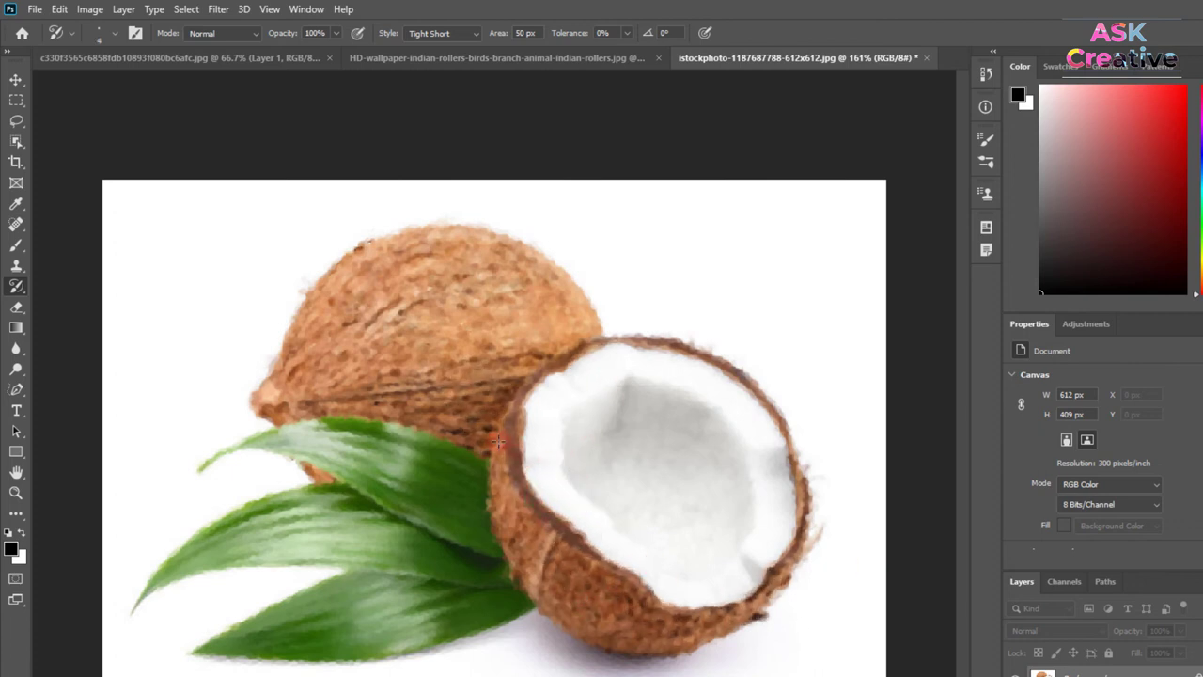
{"action": "mouse_move", "coordinate": [498, 313]}
{"action": "left_mouse_down"}
{"action": "mouse_move", "coordinate": [529, 295]}
{"action": "mouse_move", "coordinate": [612, 313]}
{"action": "mouse_move", "coordinate": [251, 351]}
{"action": "mouse_move", "coordinate": [413, 385]}
{"action": "mouse_move", "coordinate": [282, 507]}
{"action": "mouse_move", "coordinate": [451, 432]}
{"action": "mouse_move", "coordinate": [255, 550]}
{"action": "left_mouse_up"}
Set the Art History Brush to 10 px and smear the upper coconut's top and green leaves.
{"action": "left_click", "coordinate": [113, 33]}
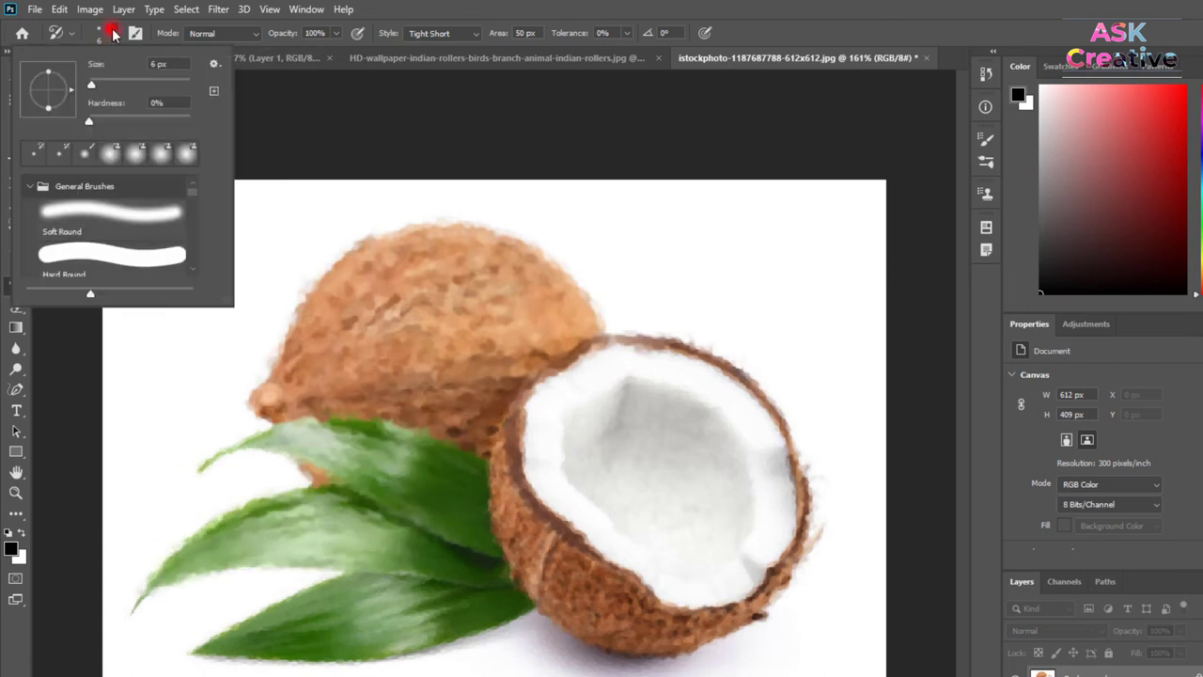
{"action": "left_click", "coordinate": [92, 85]}
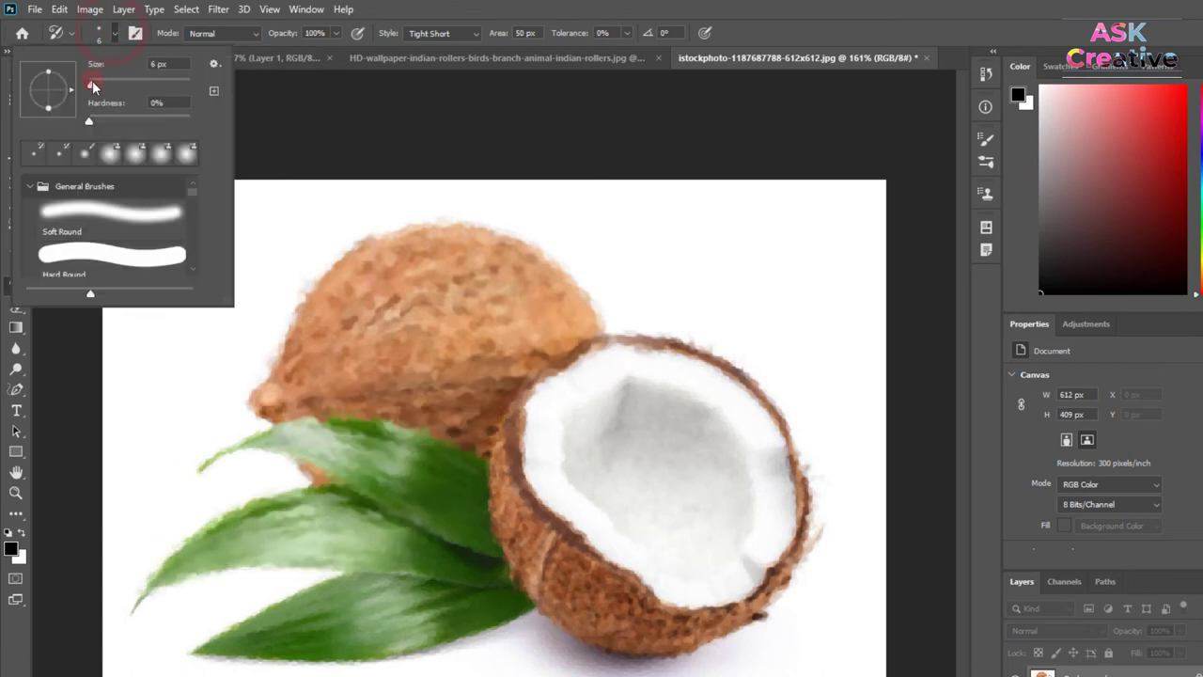
{"action": "left_click", "coordinate": [483, 282]}
{"action": "left_click_drag", "start_coordinate": [483, 282], "coordinate": [567, 315]}
{"action": "mouse_move", "coordinate": [404, 437]}
{"action": "left_mouse_down"}
{"action": "mouse_move", "coordinate": [416, 608]}
{"action": "mouse_move", "coordinate": [563, 362]}
{"action": "mouse_move", "coordinate": [754, 437]}
{"action": "mouse_move", "coordinate": [525, 506]}
{"action": "mouse_move", "coordinate": [596, 491]}
{"action": "mouse_move", "coordinate": [528, 624]}
{"action": "mouse_move", "coordinate": [808, 549]}
{"action": "mouse_move", "coordinate": [512, 574]}
{"action": "left_mouse_up"}
{"action": "scroll", "coordinate": [467, 395], "scroll_direction": "down", "scroll_amount": 3}
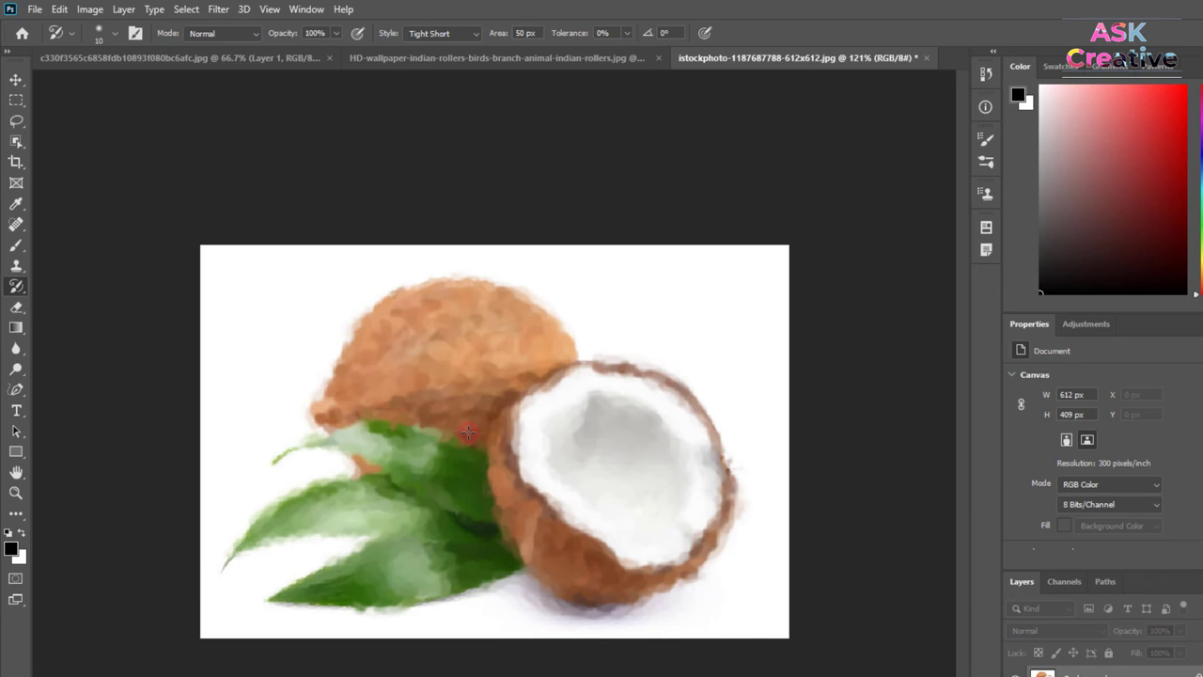
{"action": "right_click", "coordinate": [317, 143]}
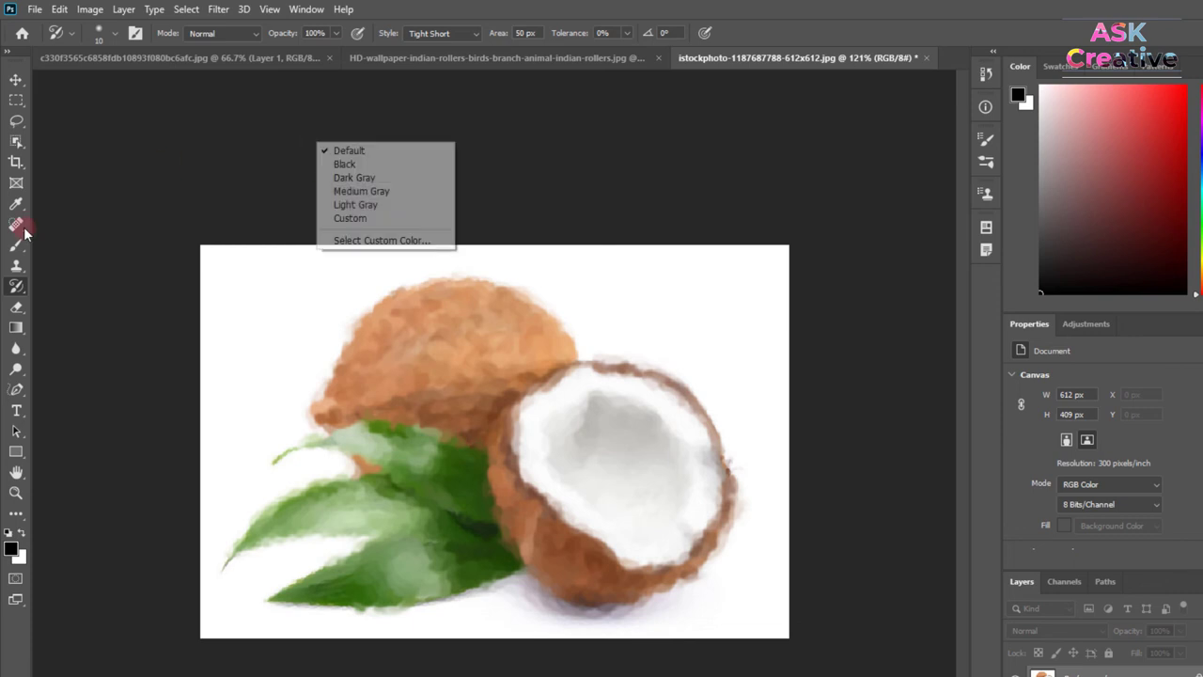
{"action": "right_click", "coordinate": [19, 286]}
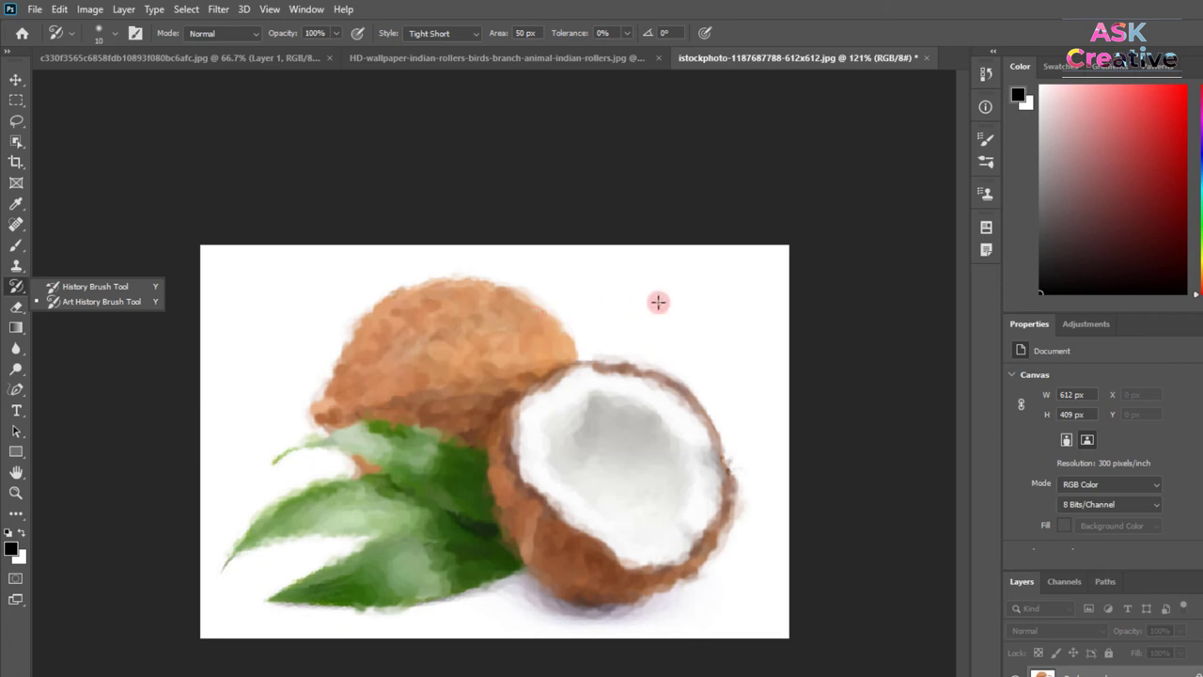
Restore the whole coconut and the leaves to their original sharp detail with a size-20 History Brush.
{"action": "left_click", "coordinate": [120, 285]}
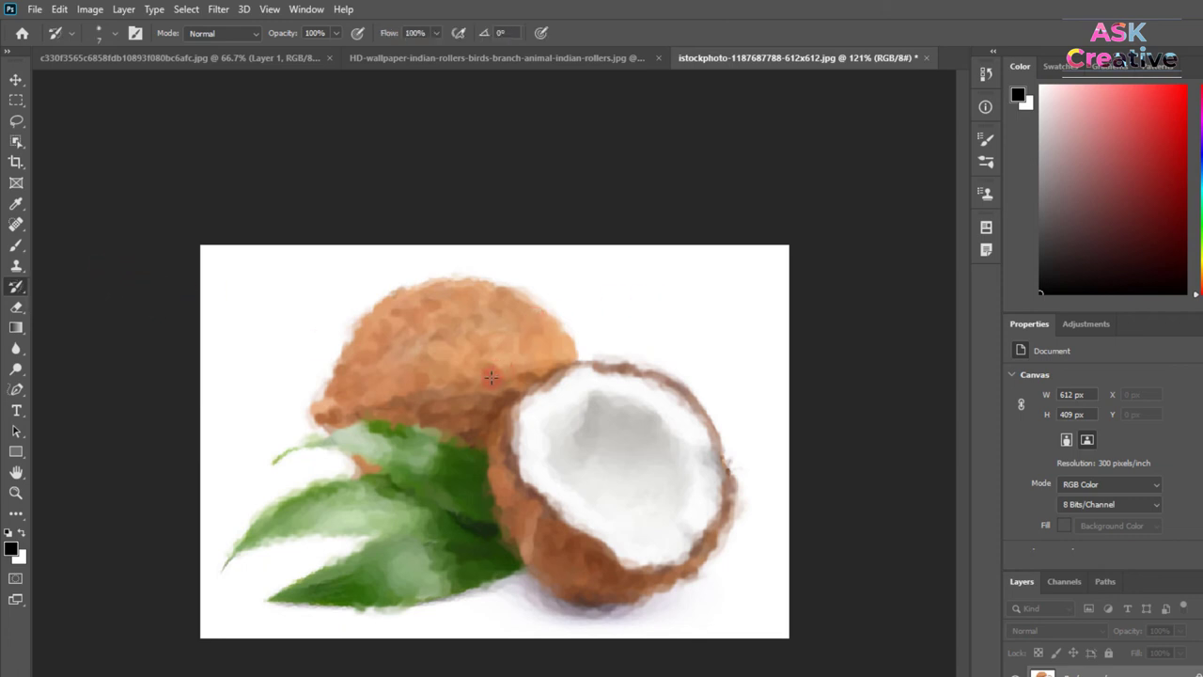
{"action": "mouse_move", "coordinate": [514, 322]}
{"action": "left_mouse_down"}
{"action": "mouse_move", "coordinate": [502, 344]}
{"action": "mouse_move", "coordinate": [518, 350]}
{"action": "left_mouse_up"}
{"action": "key", "text": "bracketright"}
{"action": "key", "text": "bracketright"}
{"action": "key", "text": "bracketright"}
{"action": "left_click_drag", "start_coordinate": [529, 295], "coordinate": [269, 424]}
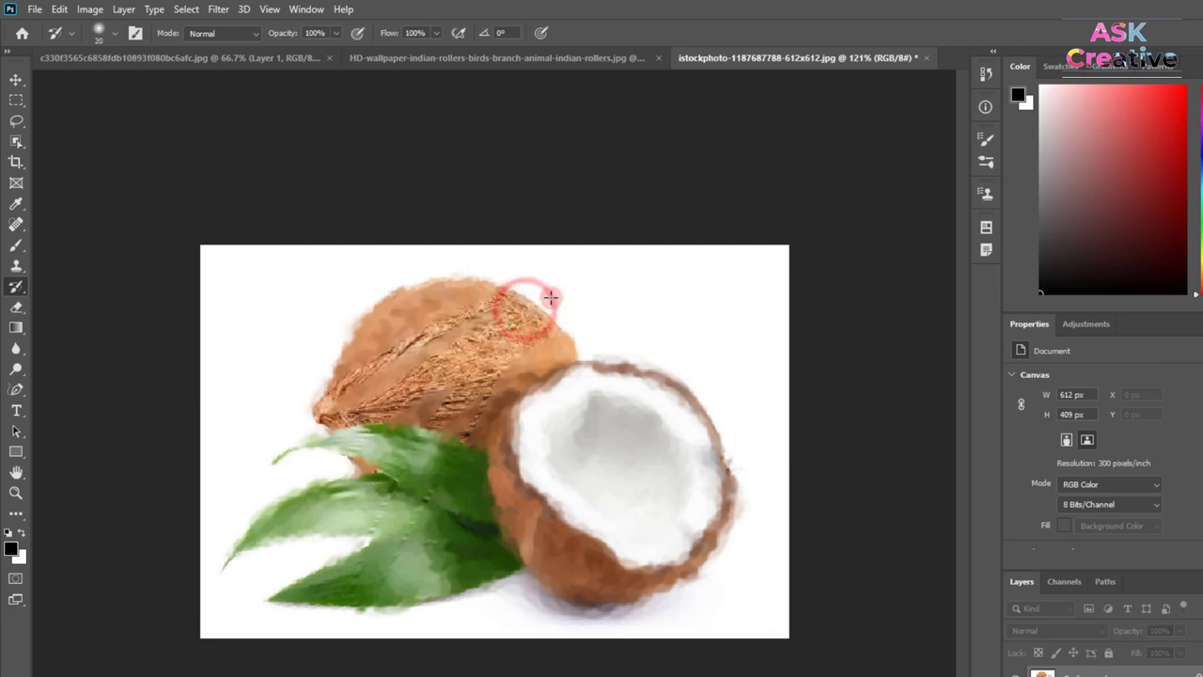
{"action": "left_click_drag", "start_coordinate": [304, 579], "coordinate": [471, 123]}
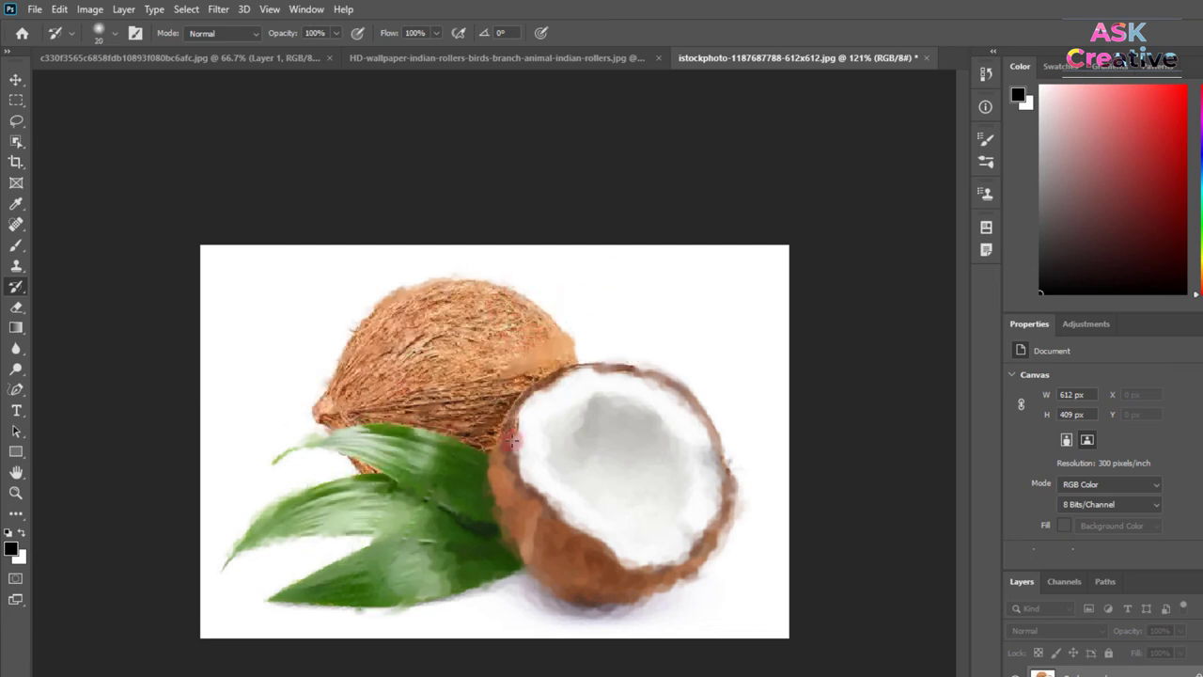
{"action": "left_click", "coordinate": [241, 57]}
Bring up the Indian rollers birds document and choose the plain History Brush Tool.
{"action": "left_click", "coordinate": [481, 59]}
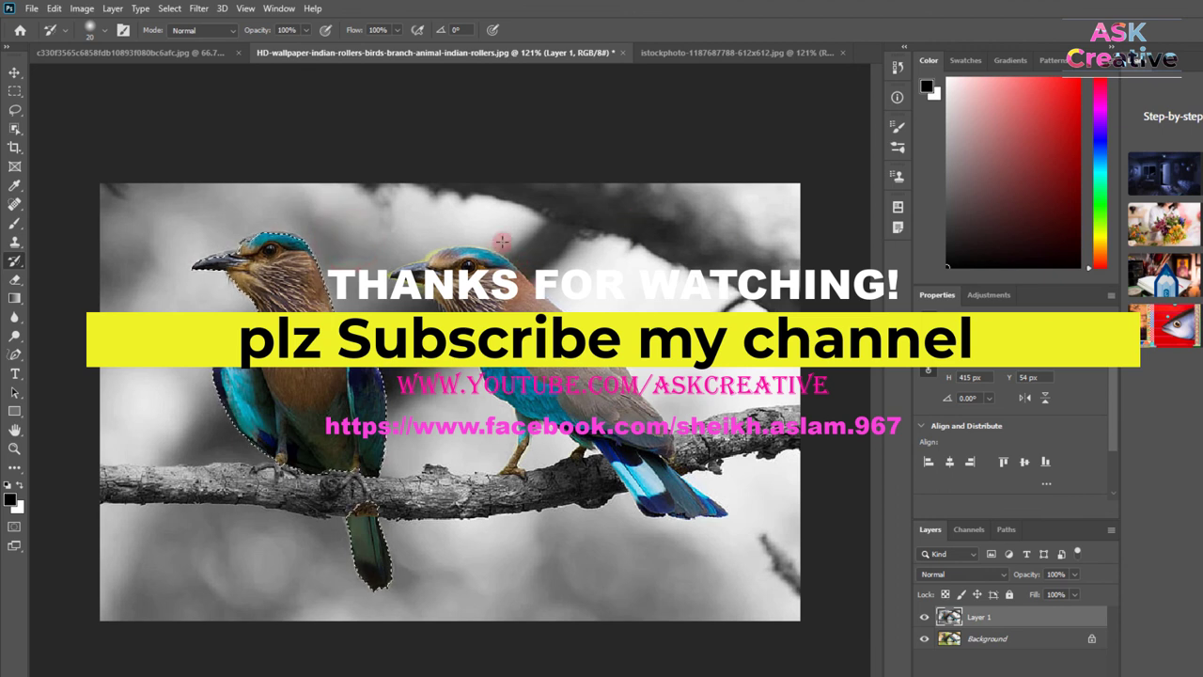
{"action": "right_click", "coordinate": [19, 261]}
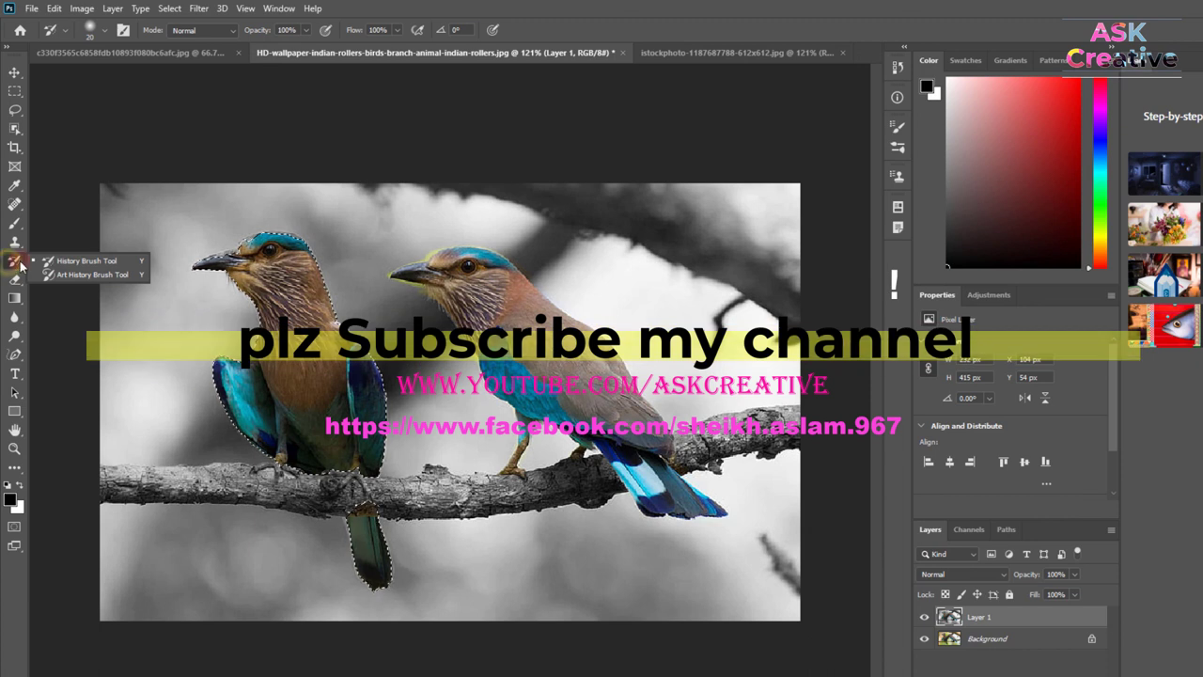
{"action": "left_click", "coordinate": [66, 264]}
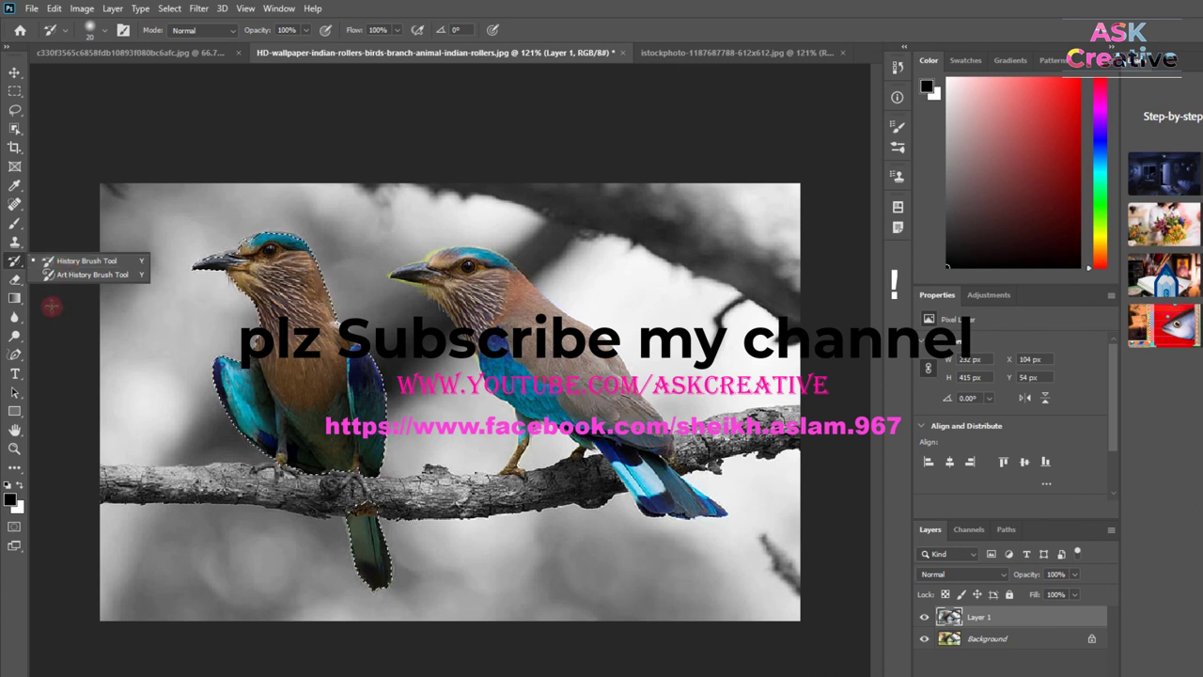
Make the Eraser Tool the active tool on the Indian rollers image.
{"action": "left_click", "coordinate": [14, 285]}
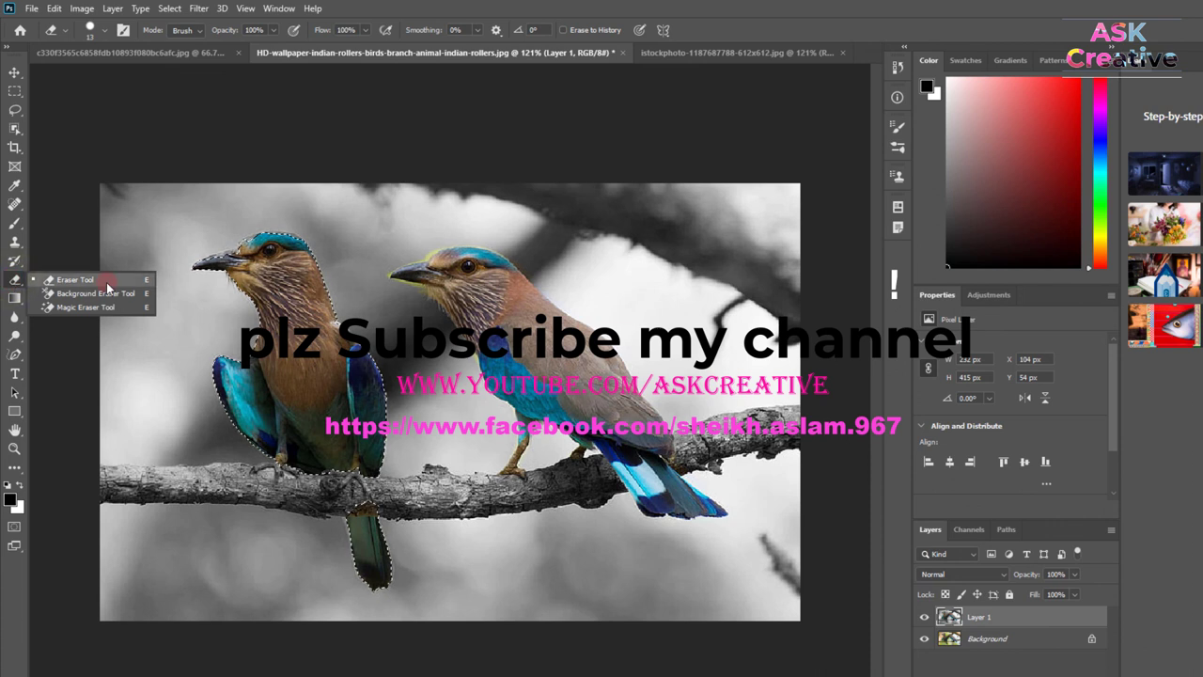